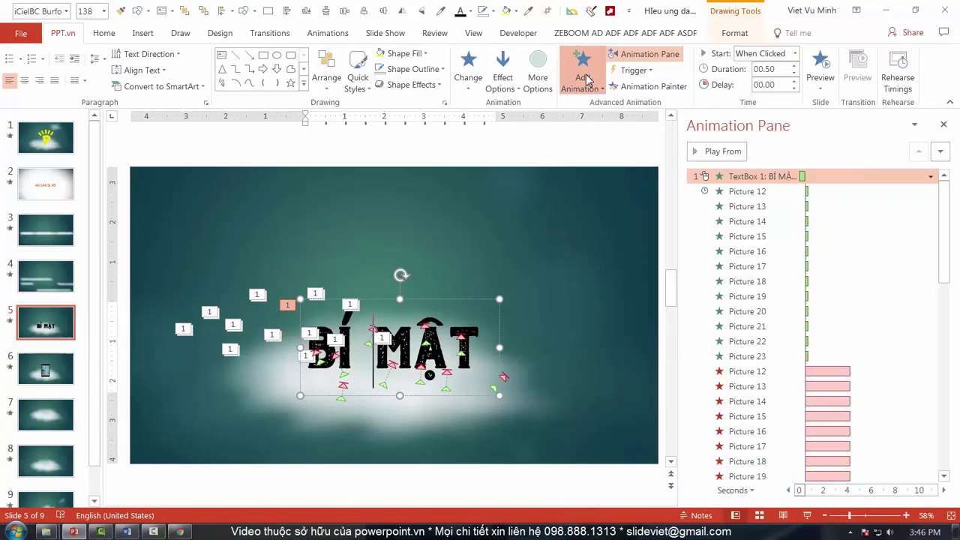
# Preview the Zoom and Basic Zoom exit effects on the BÍ MẬT title, then cancel without adding one
pyautogui.click(583, 71)
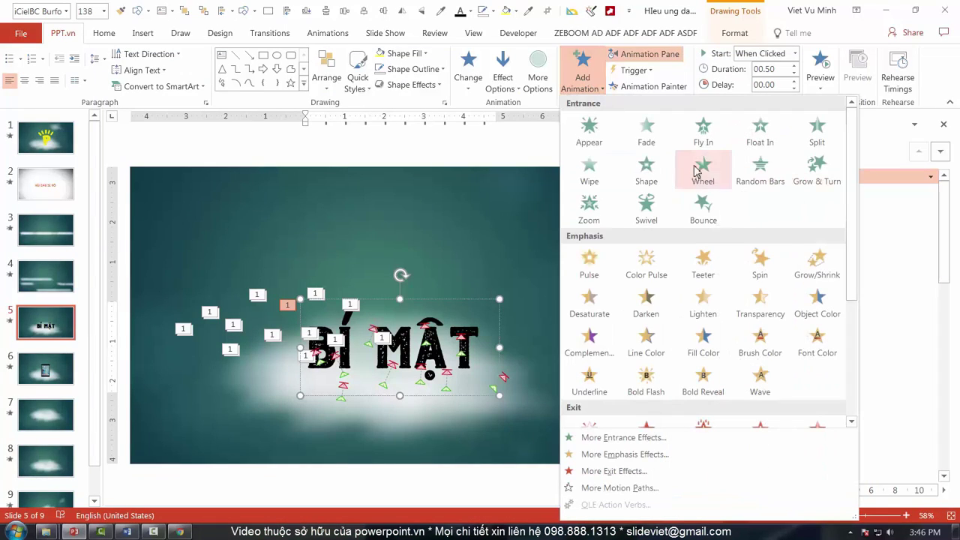
pyautogui.scroll(-2, 833, 285)
pyautogui.click(557, 489)
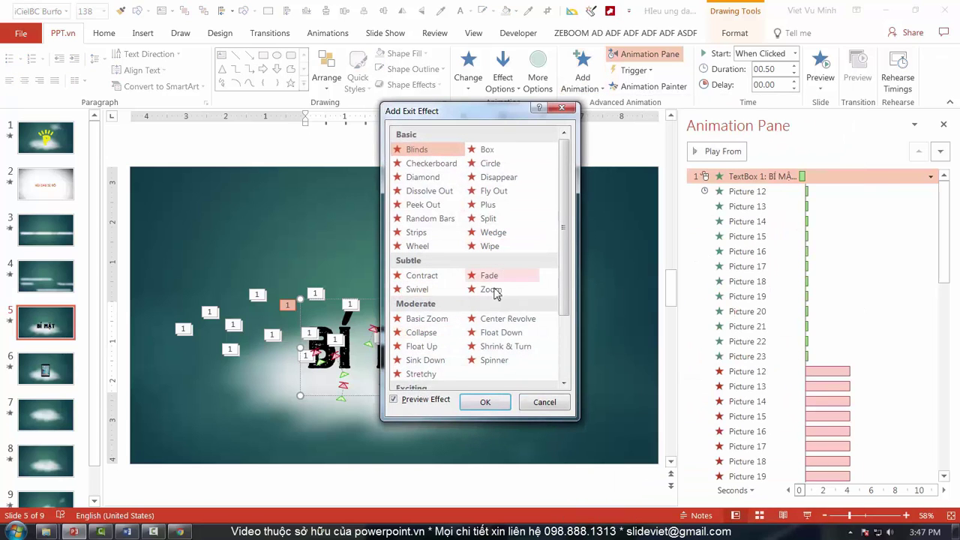
pyautogui.click(492, 289)
pyautogui.click(433, 323)
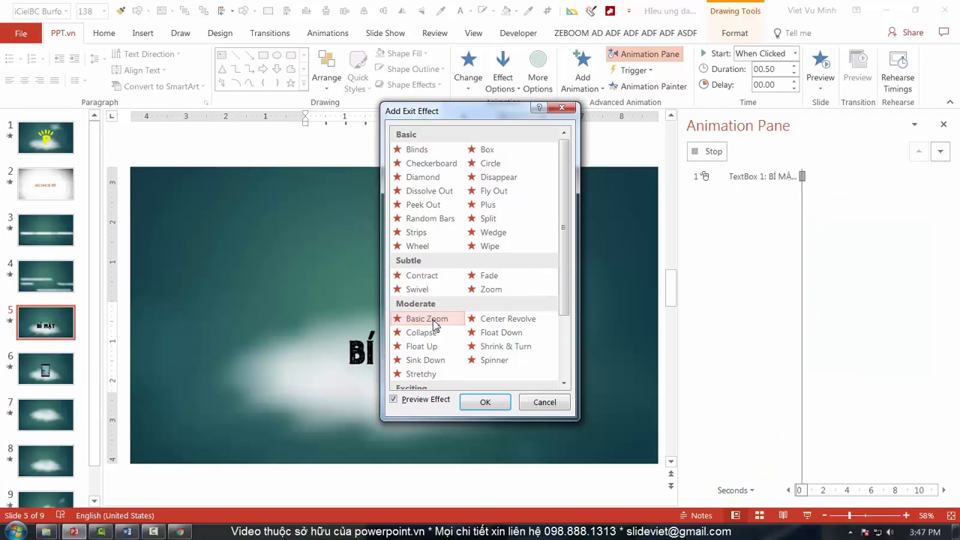
pyautogui.click(538, 402)
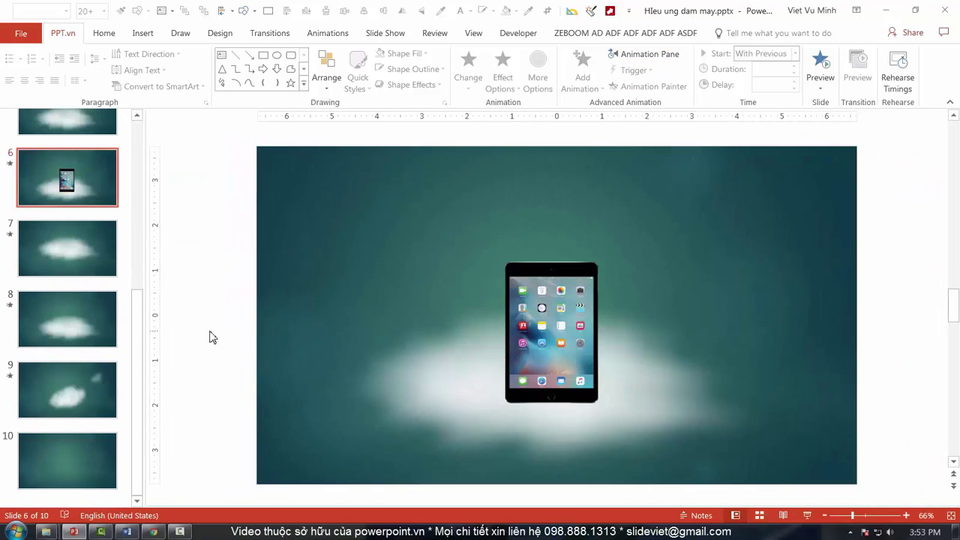
# Select the iPad picture on slide 6, then view cloud slide 8 and blank slide 10
pyautogui.click(470, 377)
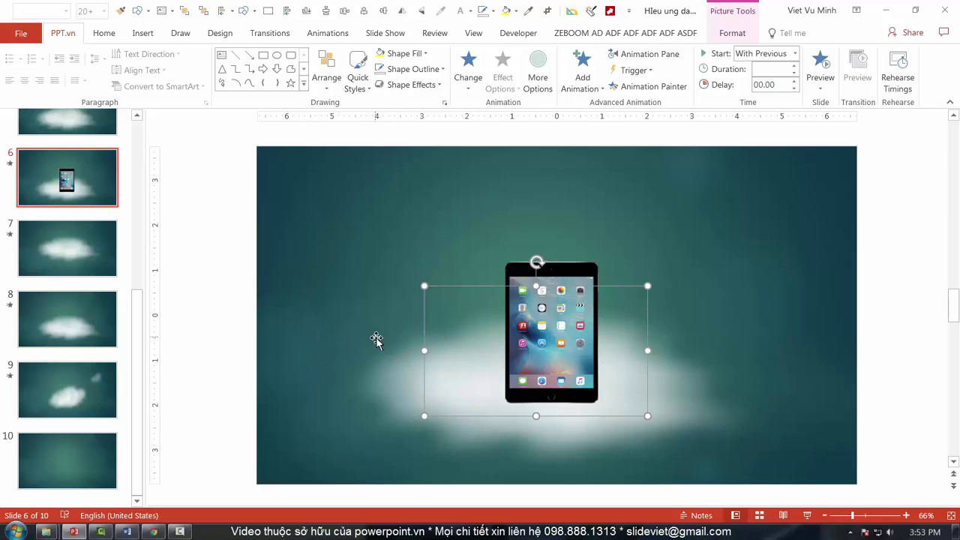
pyautogui.click(42, 326)
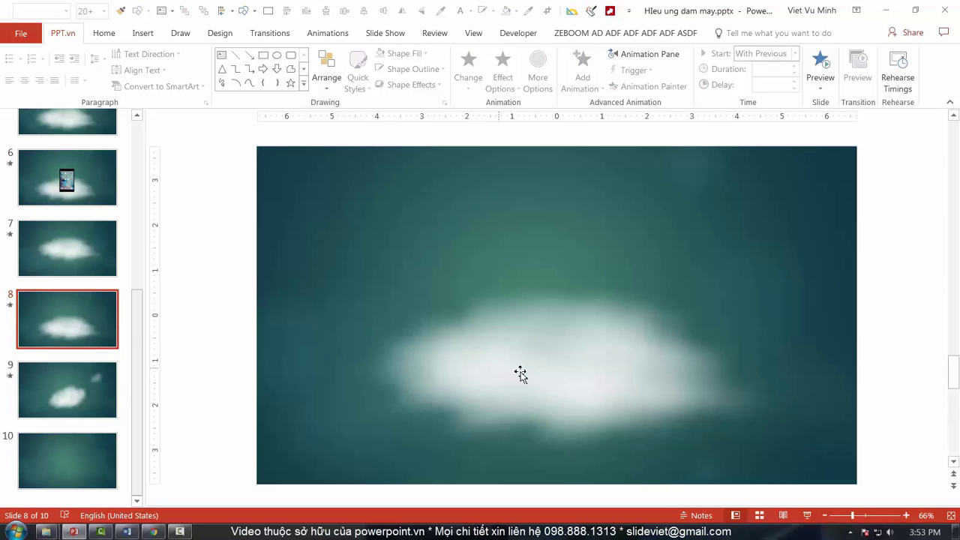
pyautogui.click(68, 467)
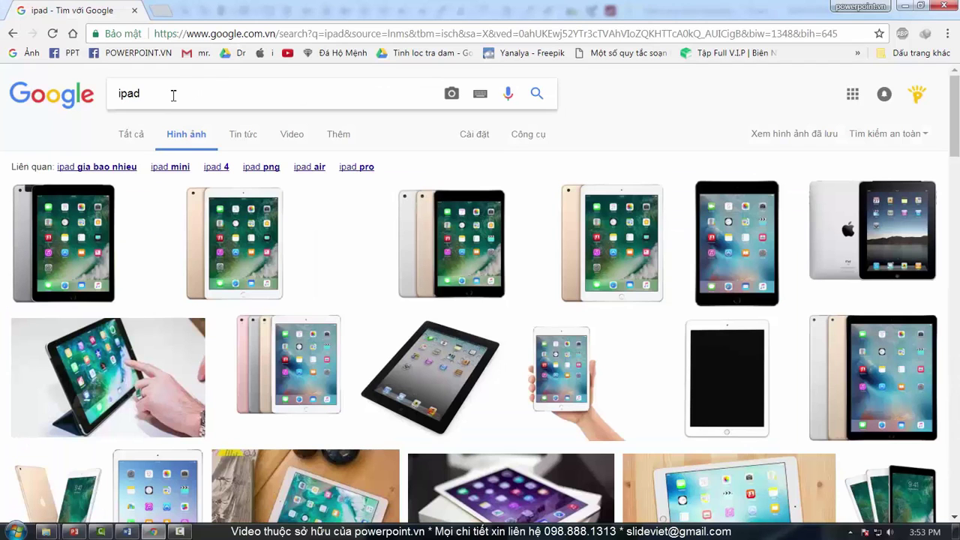
# Search Google Images for 'cloud png', browse the results, and return to PowerPoint
pyautogui.write('clo')
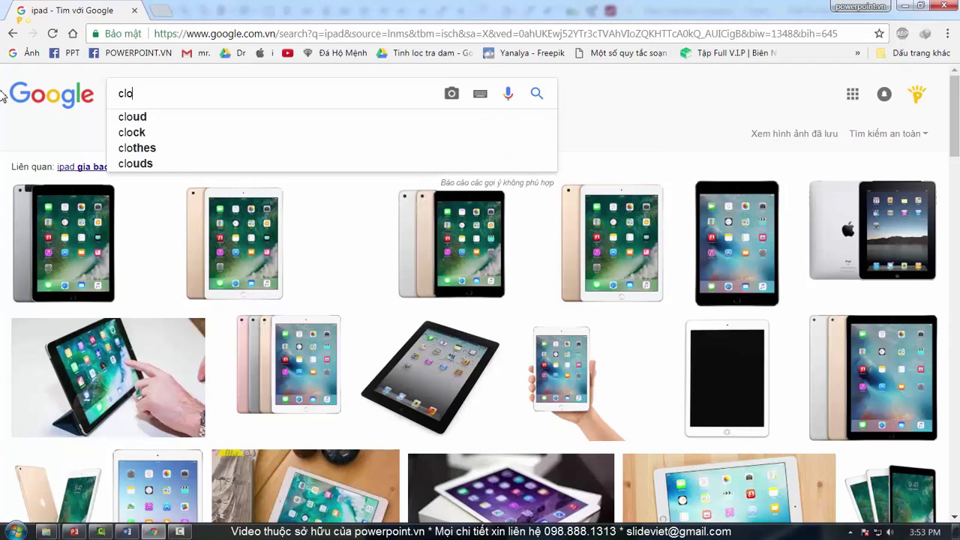
pyautogui.write('ud png')
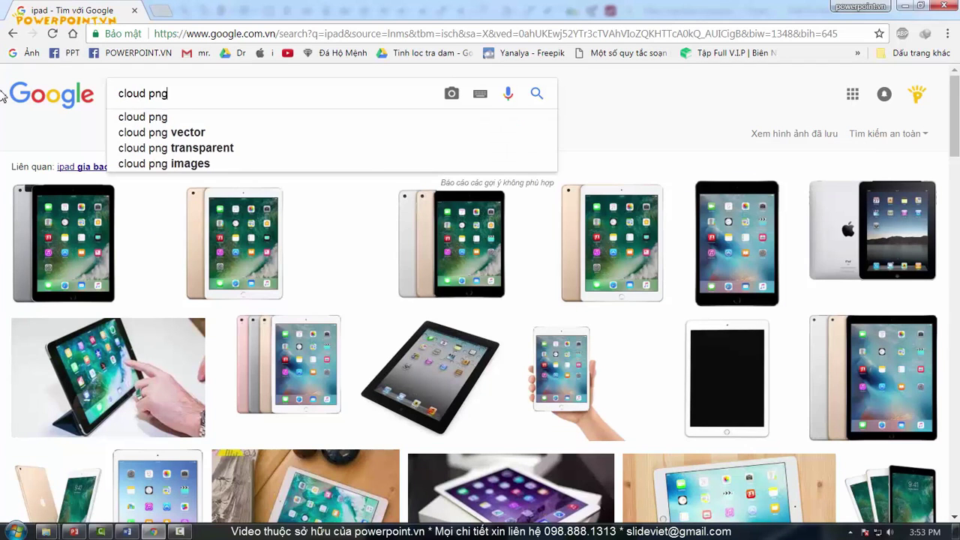
pyautogui.press('Return')
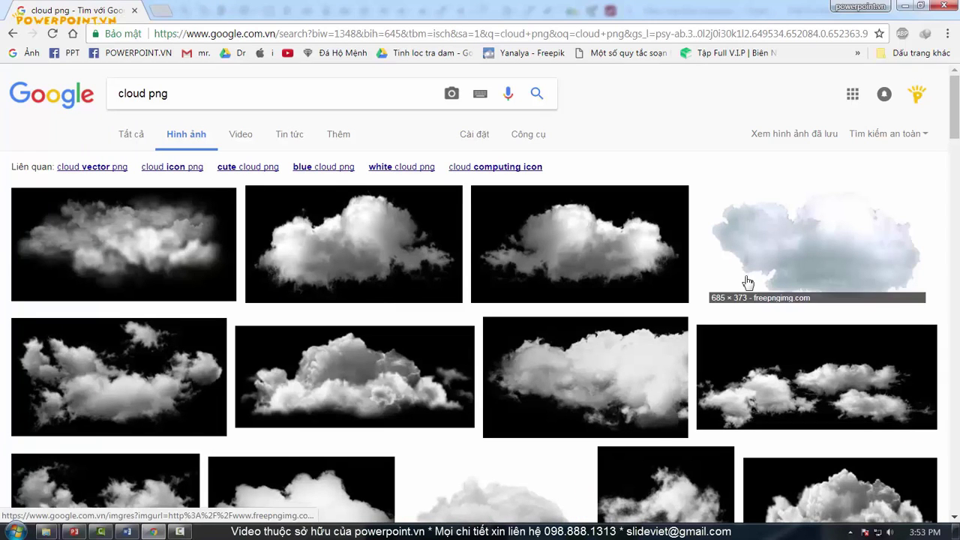
pyautogui.scroll(-3, 627, 312)
pyautogui.scroll(-3, 452, 242)
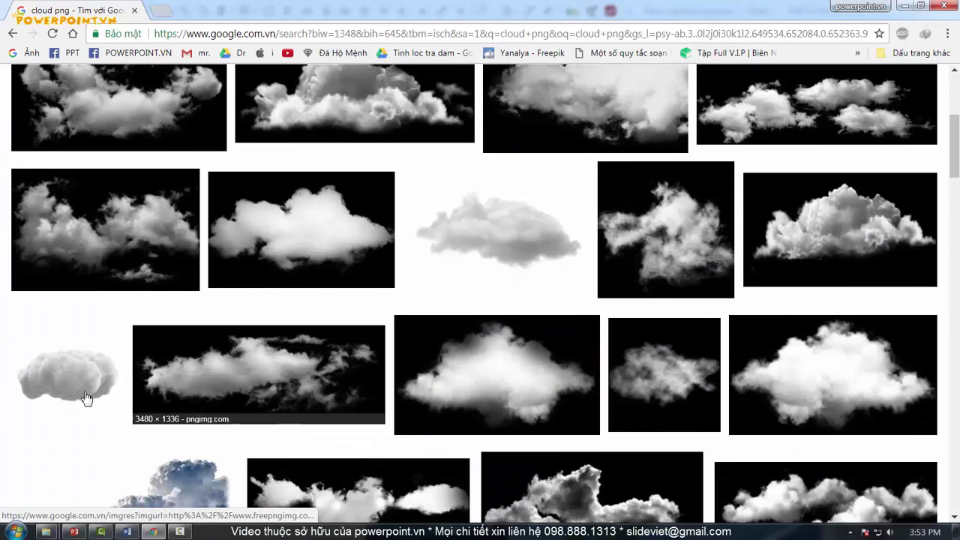
pyautogui.scroll(-2, 332, 365)
pyautogui.scroll(-2, 330, 361)
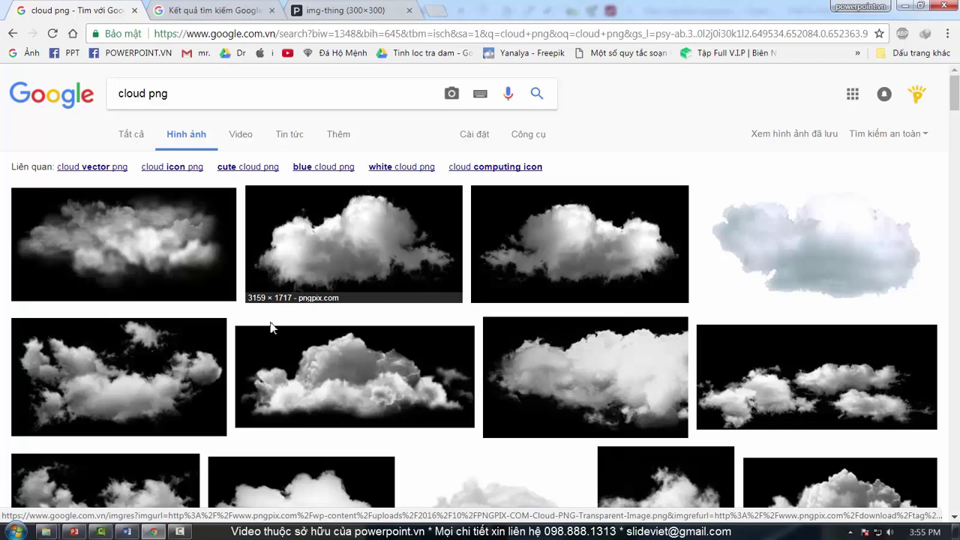
pyautogui.click(74, 533)
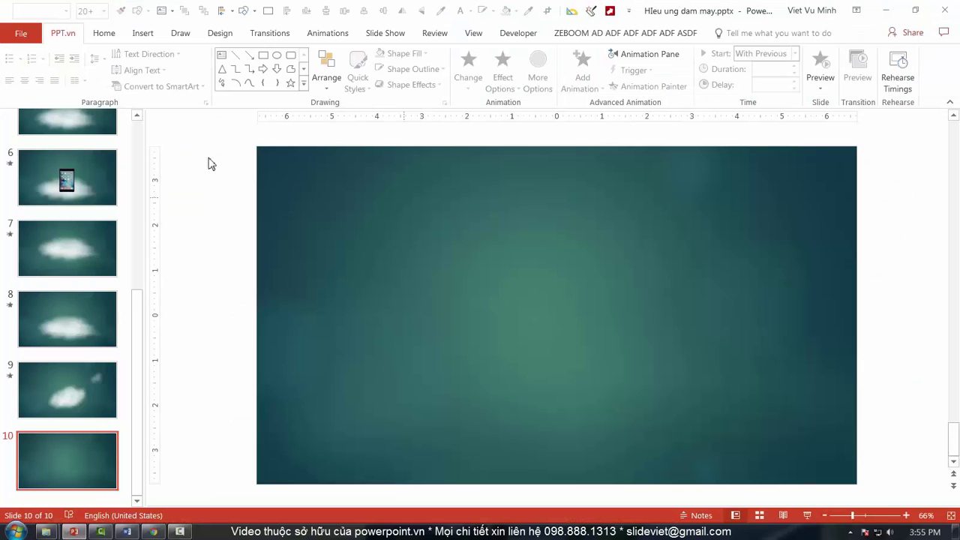
# Draw a closed curved freeform blob on slide 10 and drag its points into a smoother outline
pyautogui.click(250, 84)
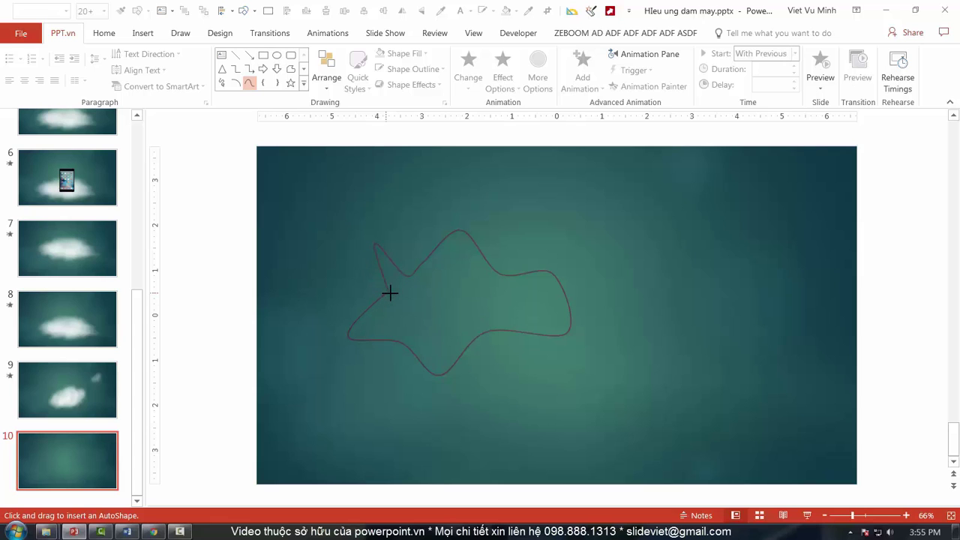
pyautogui.click(389, 294)
pyautogui.rightClick(448, 279)
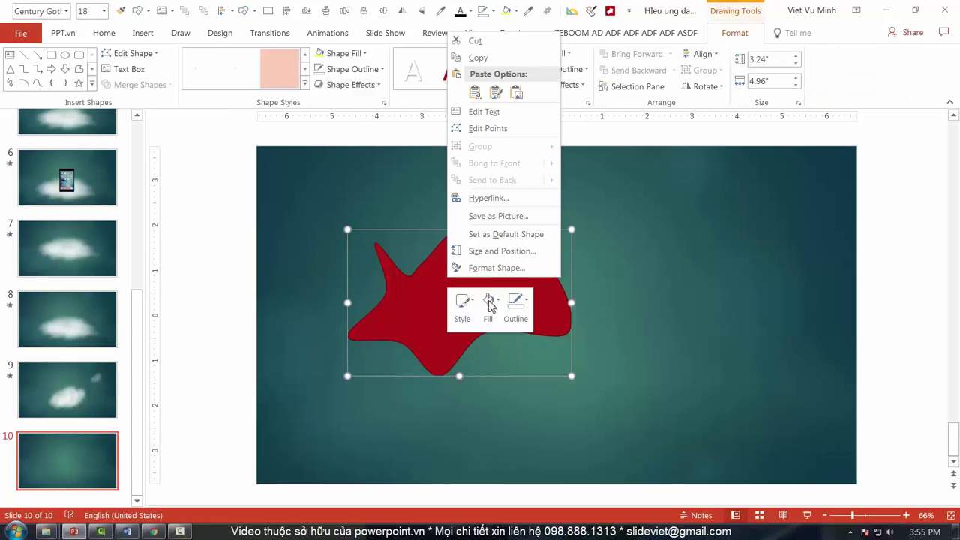
pyautogui.click(488, 129)
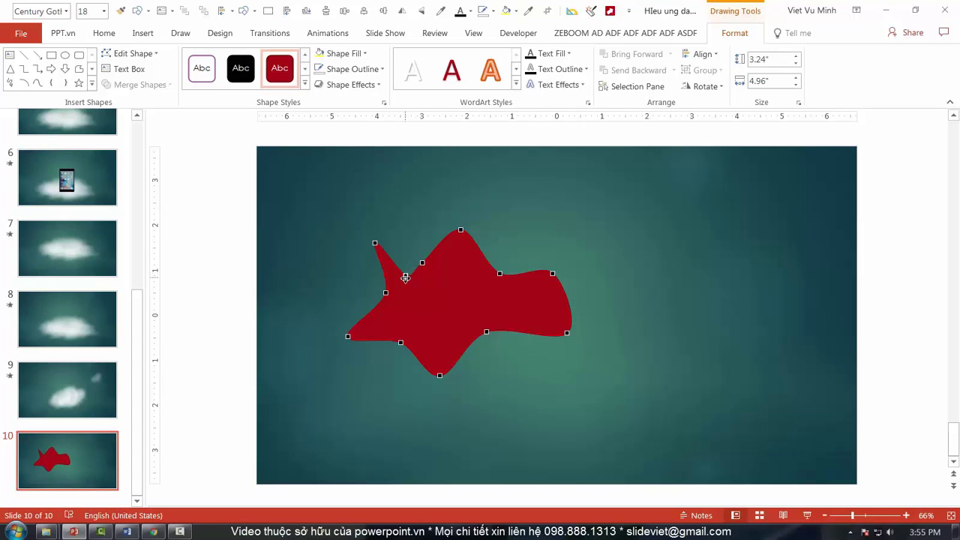
pyautogui.moveTo(418, 267); pyautogui.dragTo(422, 265)
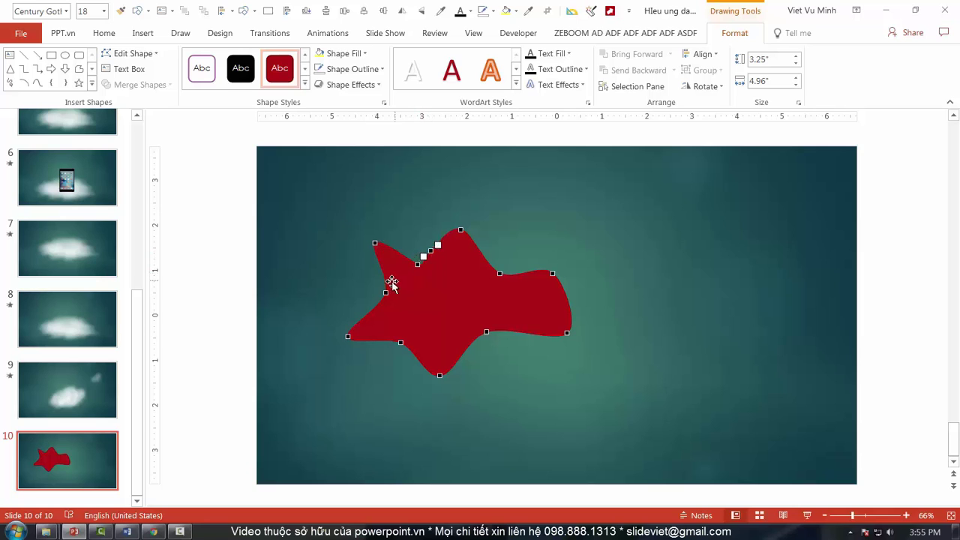
pyautogui.click(499, 275)
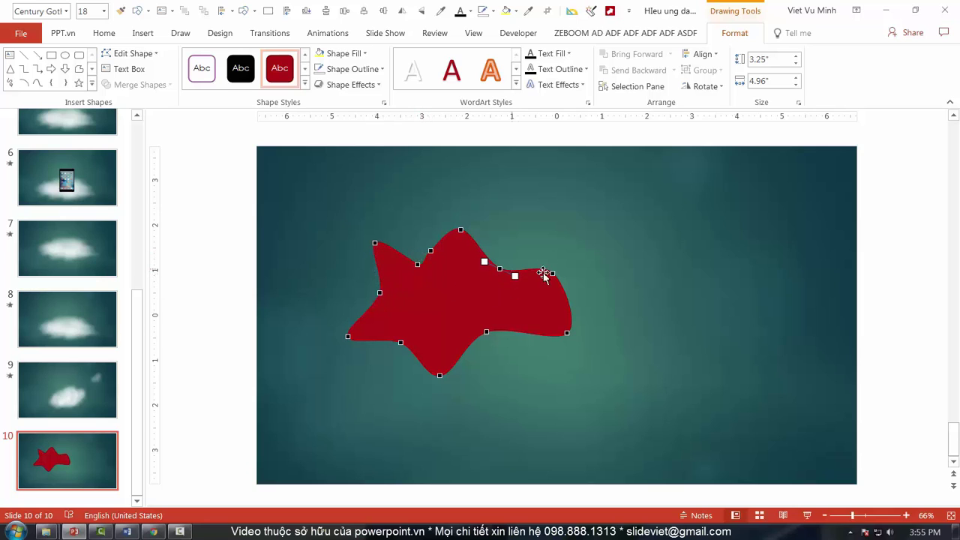
pyautogui.moveTo(565, 331); pyautogui.dragTo(553, 319)
pyautogui.click(562, 301)
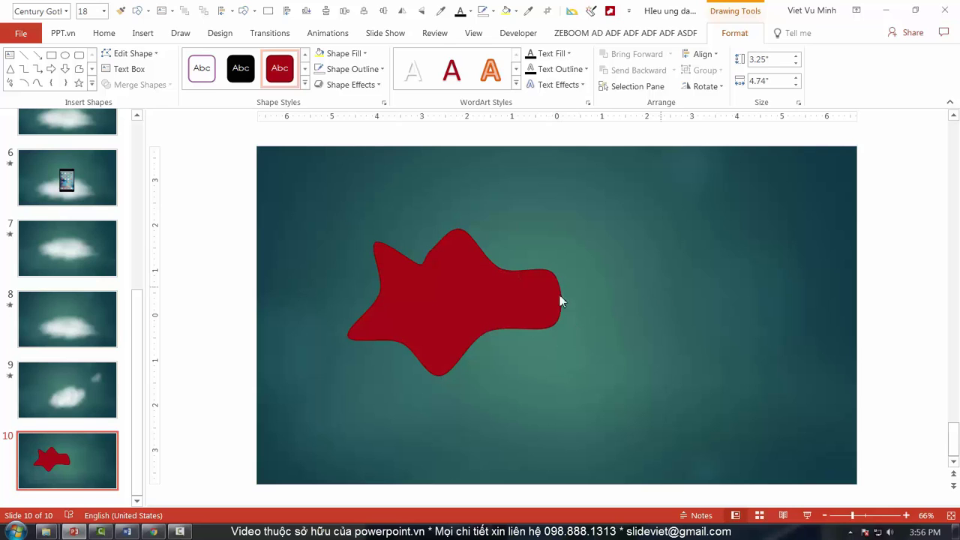
pyautogui.click(421, 302)
# Remove the blob's outline and fill it white
pyautogui.click(491, 10)
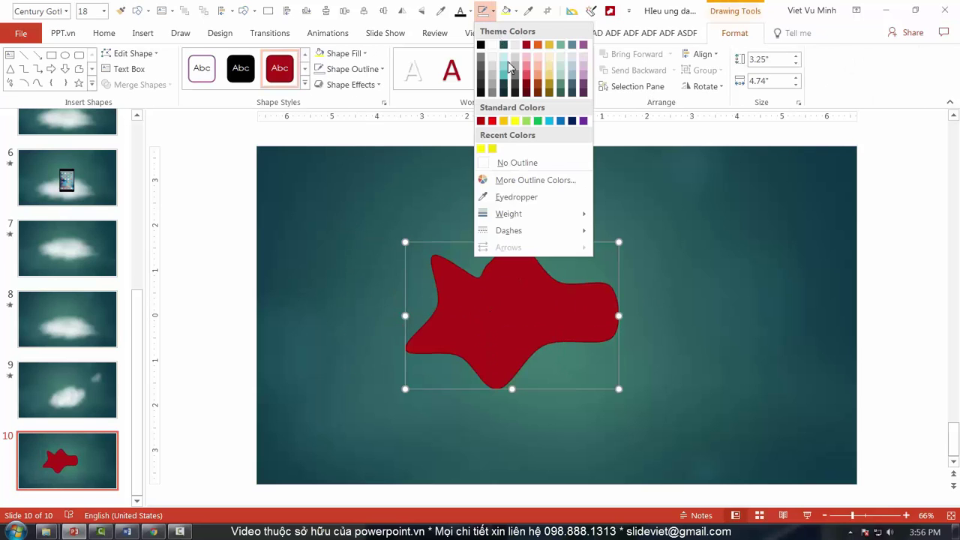
pyautogui.click(498, 162)
pyautogui.click(516, 12)
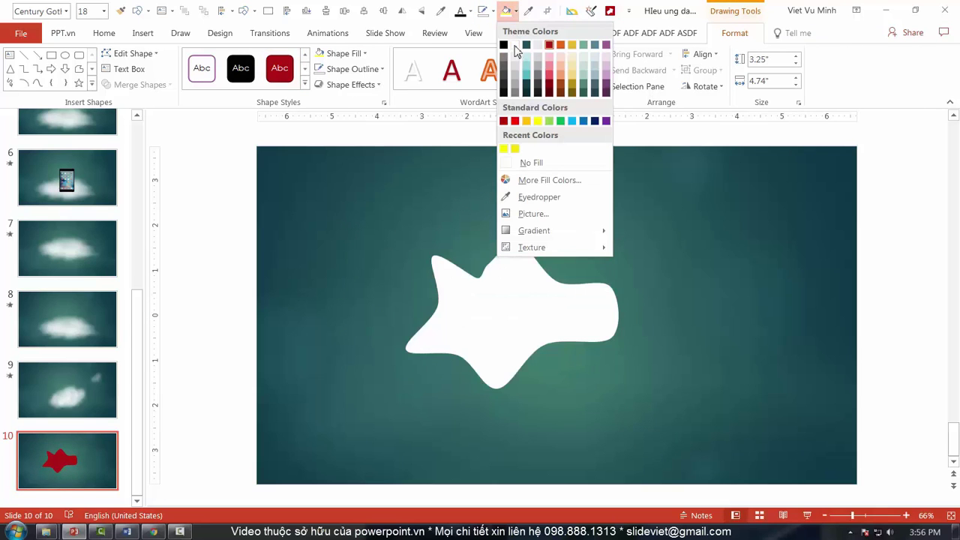
pyautogui.click(509, 43)
# Blur the white shape's edges with a 42 pt Soft Edges effect
pyautogui.rightClick(508, 300)
pyautogui.click(543, 289)
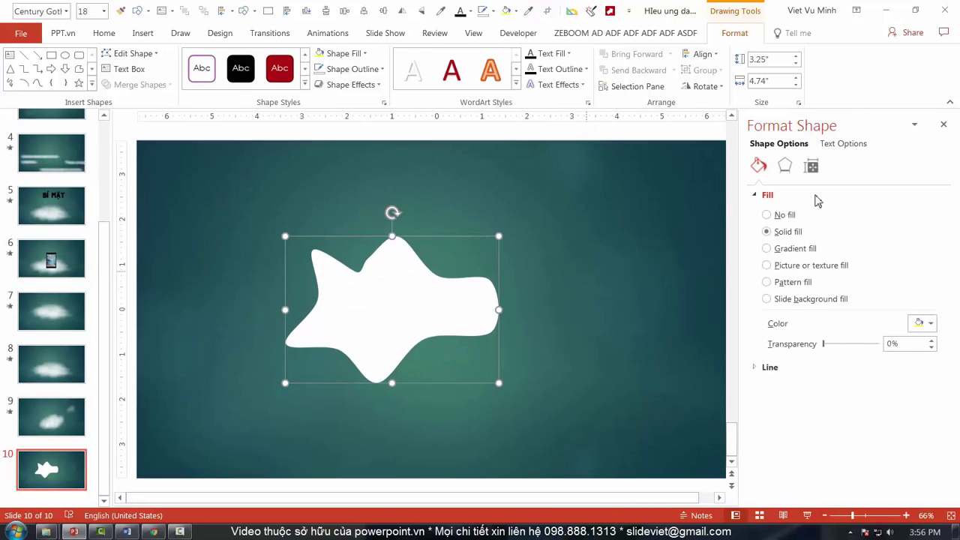
pyautogui.click(785, 168)
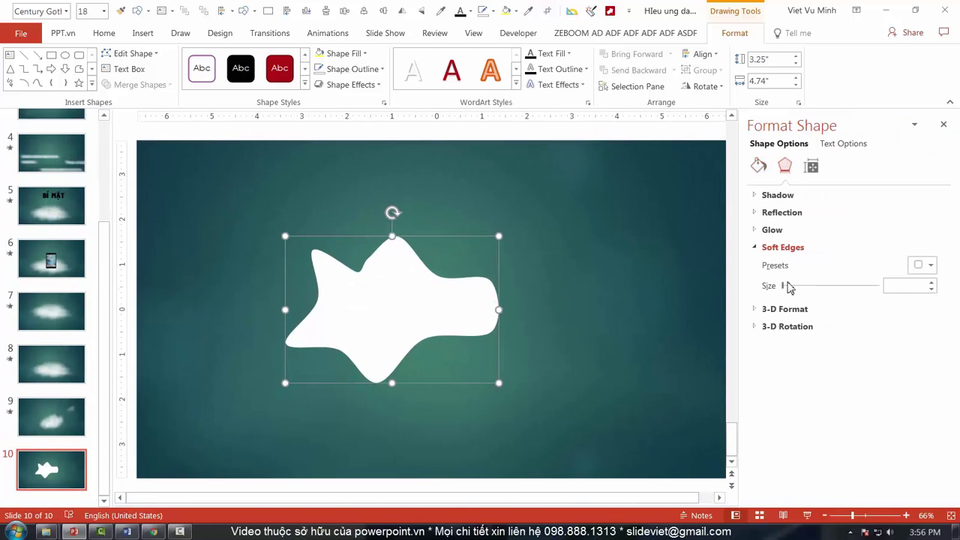
pyautogui.moveTo(788, 285); pyautogui.dragTo(826, 293)
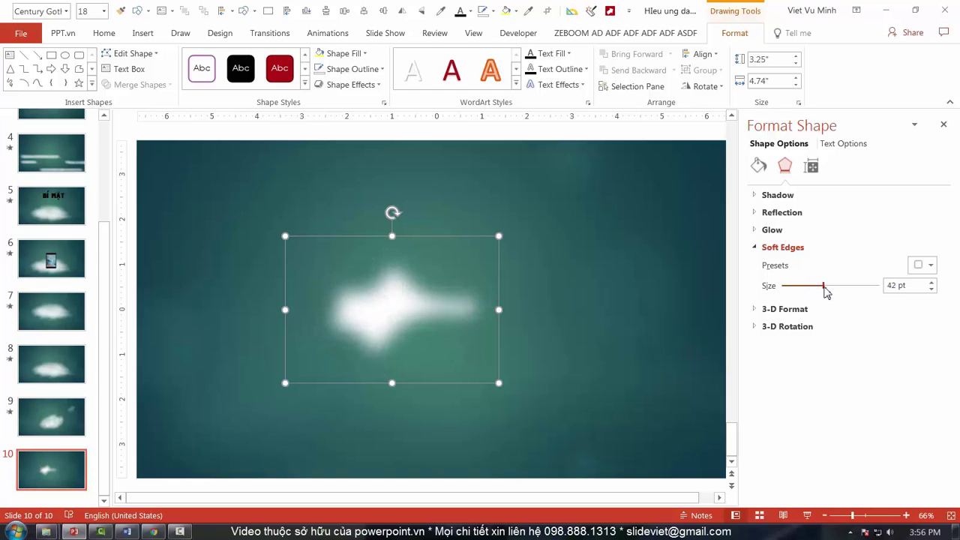
pyautogui.rightClick(424, 296)
pyautogui.click(462, 144)
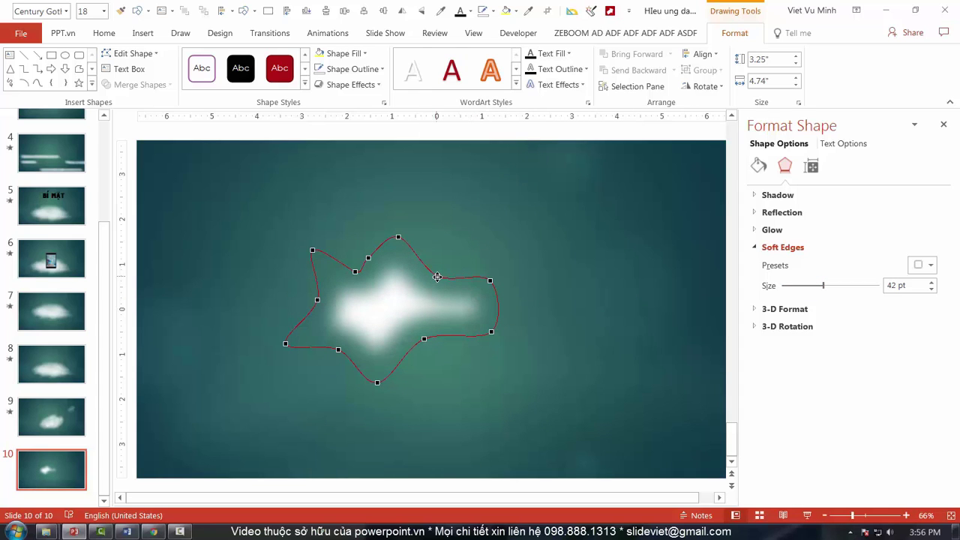
# Add and drag vertices to reshape the cloud's lower and upper outline
pyautogui.click(435, 276)
pyautogui.moveTo(472, 336); pyautogui.dragTo(469, 334)
pyautogui.moveTo(490, 281); pyautogui.dragTo(466, 280)
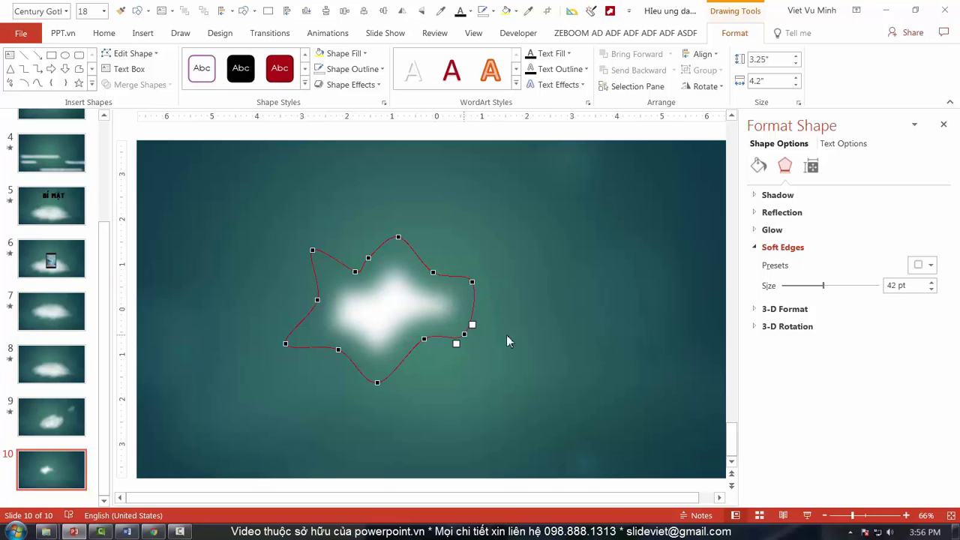
pyautogui.click(366, 261)
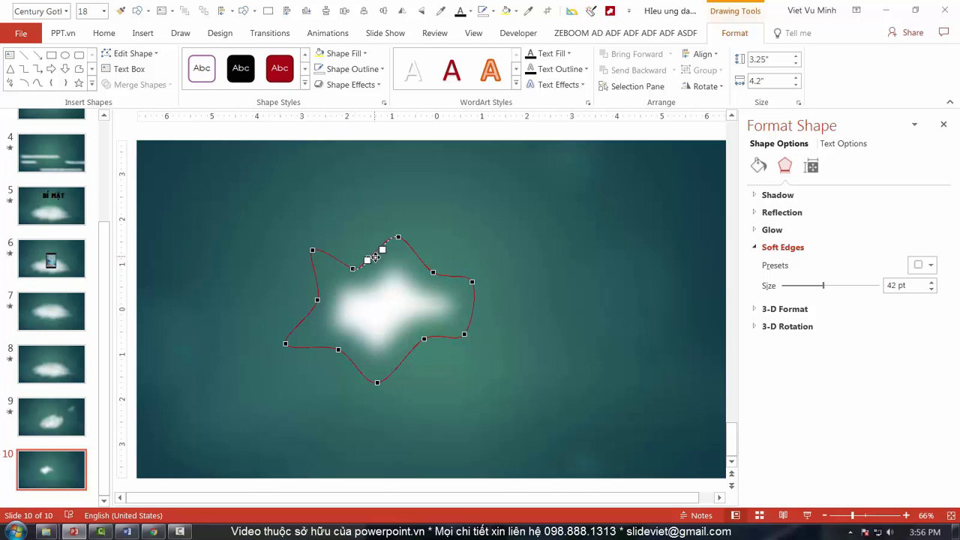
pyautogui.click(426, 341)
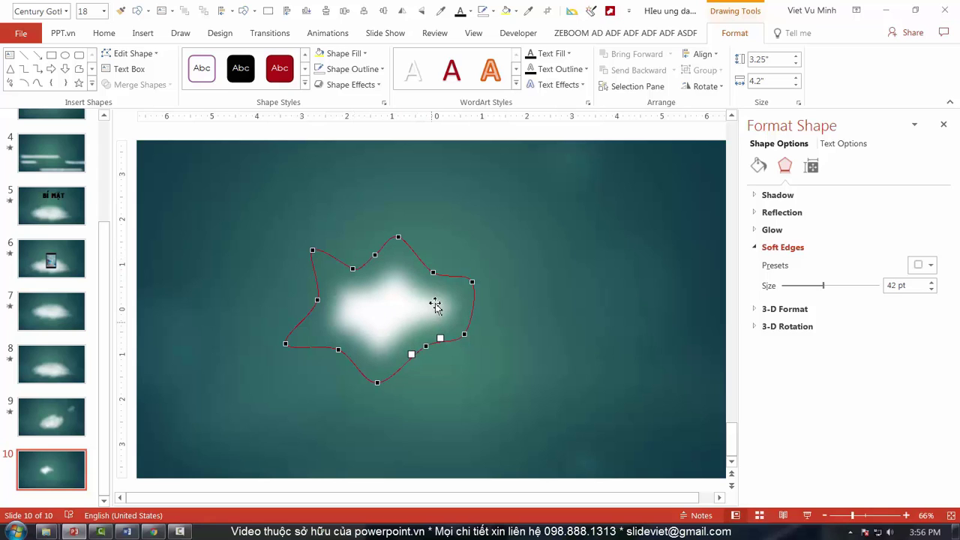
pyautogui.moveTo(433, 269); pyautogui.dragTo(433, 267)
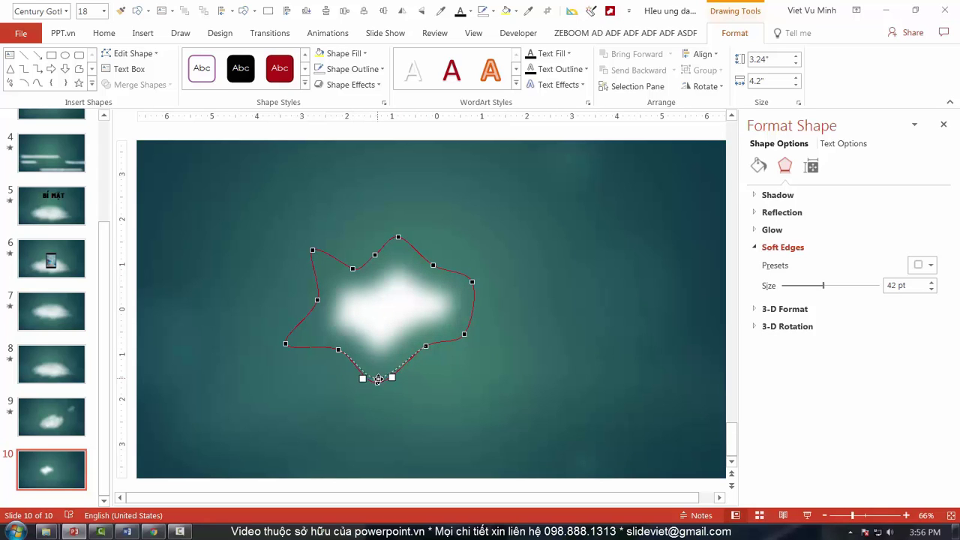
pyautogui.moveTo(378, 380); pyautogui.dragTo(382, 379)
# Set the cloud fill to 40% transparency and pull points outward to widen the upper right
pyautogui.click(760, 168)
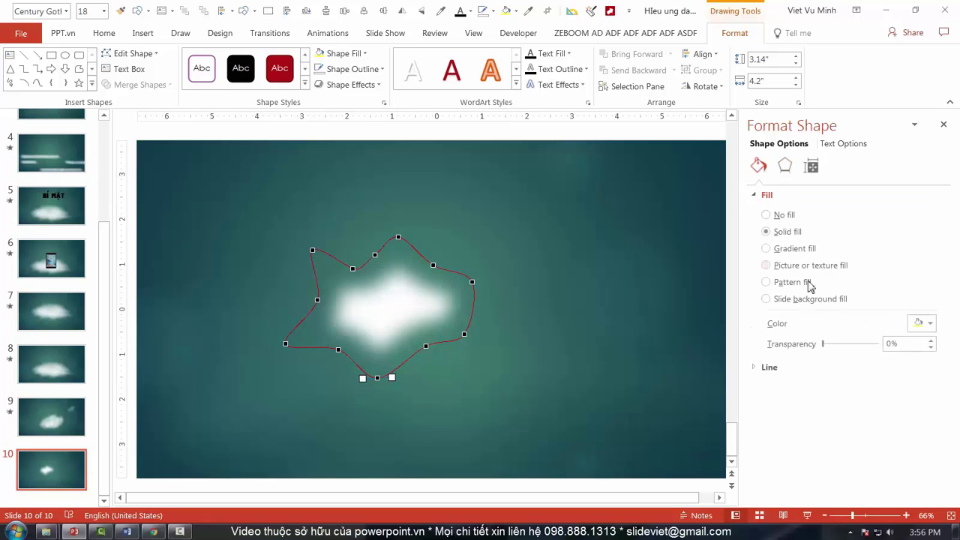
pyautogui.moveTo(824, 345); pyautogui.dragTo(847, 346)
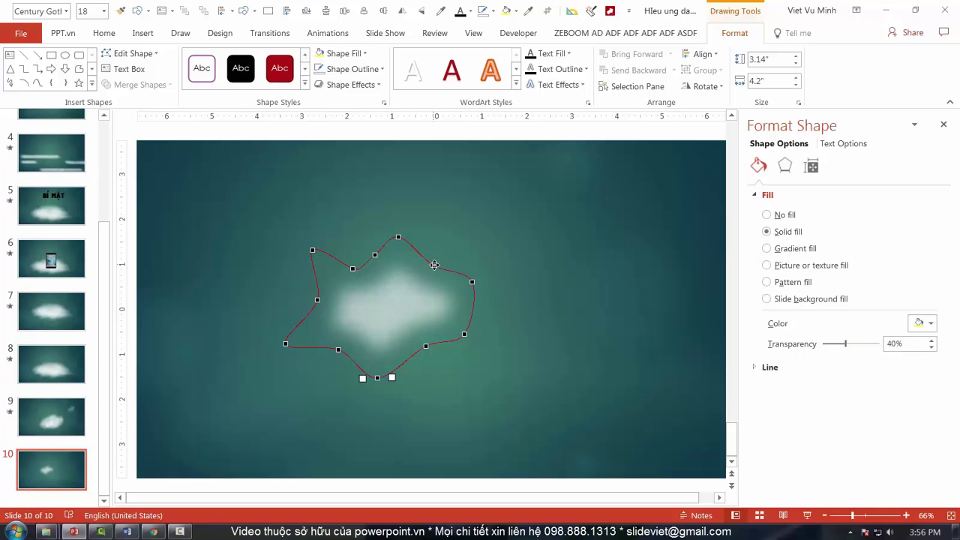
pyautogui.moveTo(492, 272); pyautogui.dragTo(509, 264)
pyautogui.moveTo(447, 255); pyautogui.dragTo(445, 255)
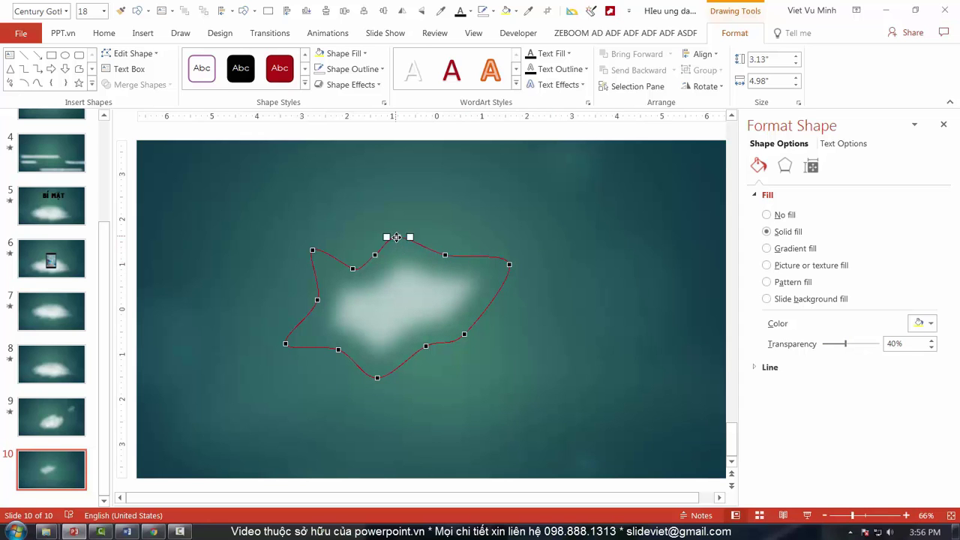
# Raise the cloud shape's fill transparency to 53%
pyautogui.click(523, 387)
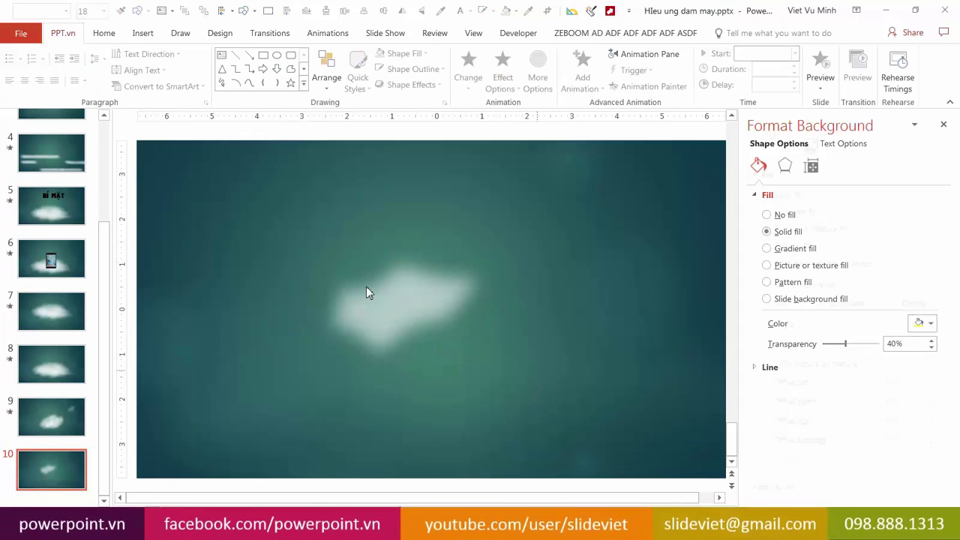
pyautogui.click(397, 323)
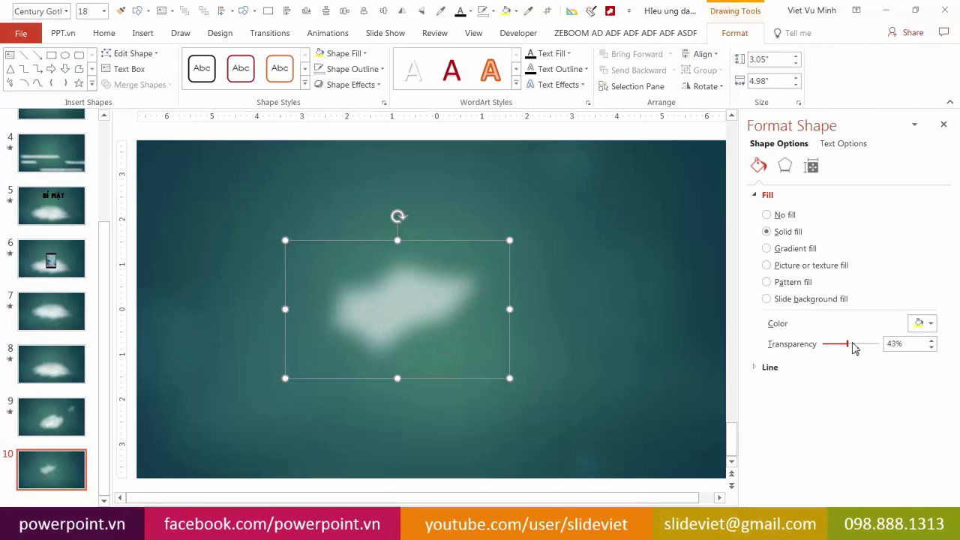
pyautogui.moveTo(852, 344); pyautogui.dragTo(854, 344)
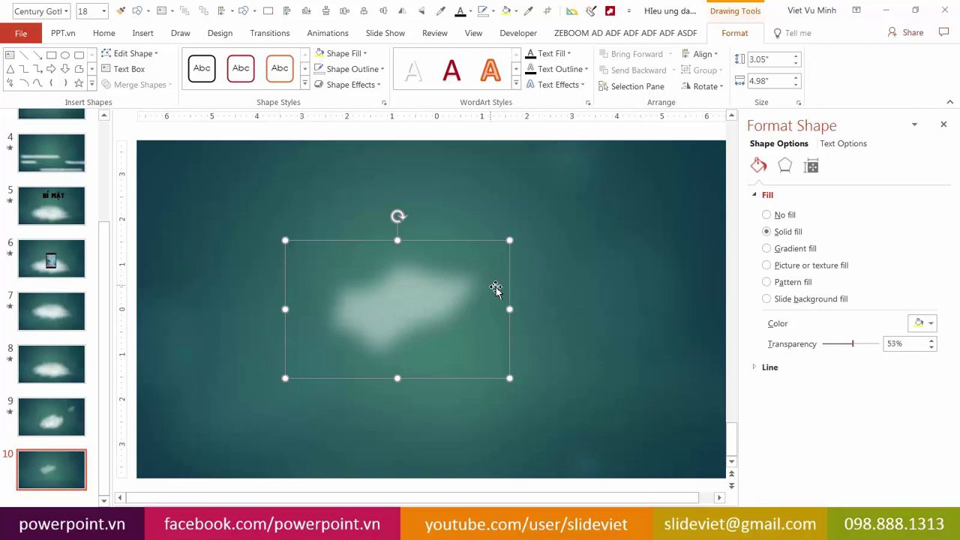
# Move the cloud shape down and to the right and tilt it slightly
pyautogui.rightClick(435, 288)
pyautogui.click(337, 285)
pyautogui.scroll(-1, 412, 303)
pyautogui.scroll(-1, 412, 303)
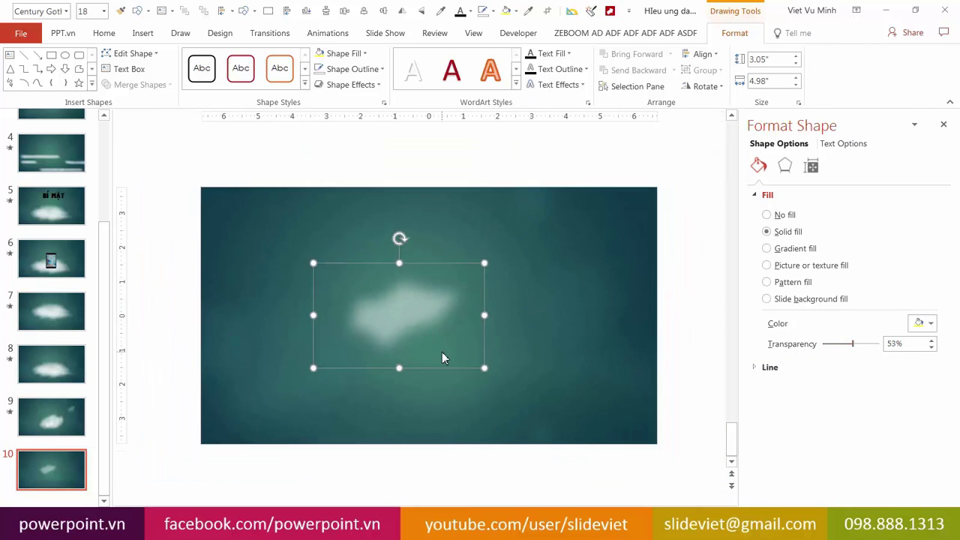
pyautogui.click(397, 322)
pyautogui.click(419, 355)
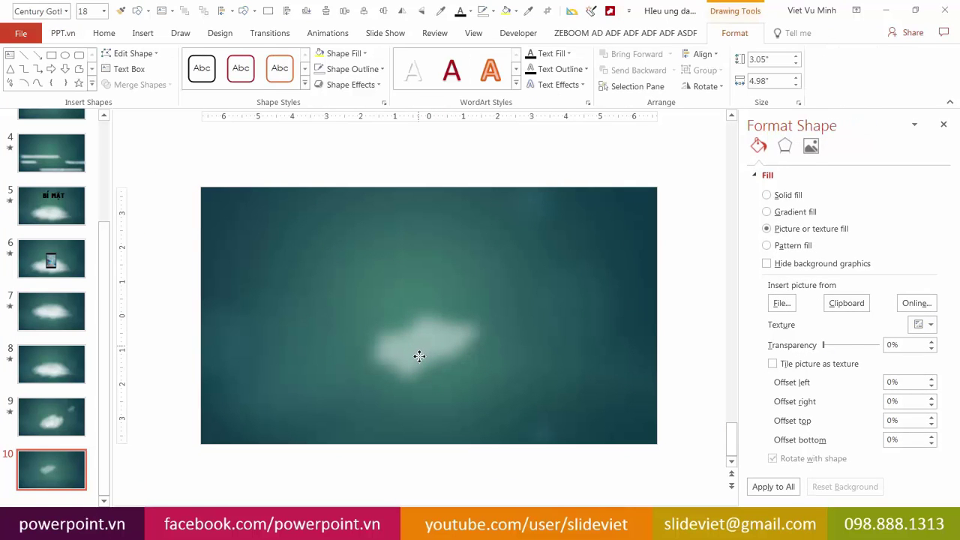
pyautogui.moveTo(419, 356)
pyautogui.mouseDown()
pyautogui.moveTo(429, 364)
pyautogui.moveTo(484, 344)
pyautogui.moveTo(455, 386)
pyautogui.moveTo(484, 362)
pyautogui.moveTo(552, 371)
pyautogui.mouseUp()
pyautogui.moveTo(526, 288); pyautogui.dragTo(519, 347)
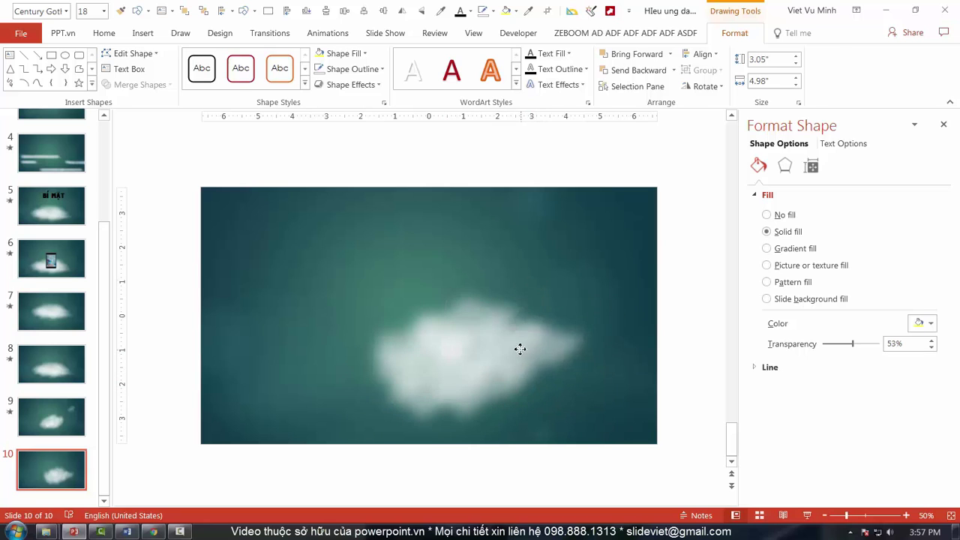
# Marquee-select all the cloud shapes and group them with Ctrl+G
pyautogui.click(675, 339)
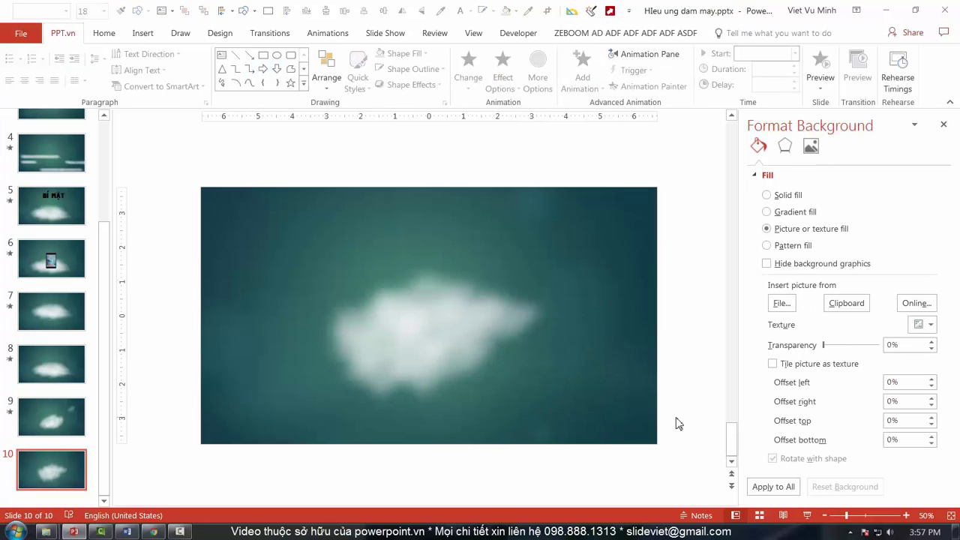
pyautogui.moveTo(677, 424); pyautogui.dragTo(186, 198)
pyautogui.hotkey('ctrl', 'g')
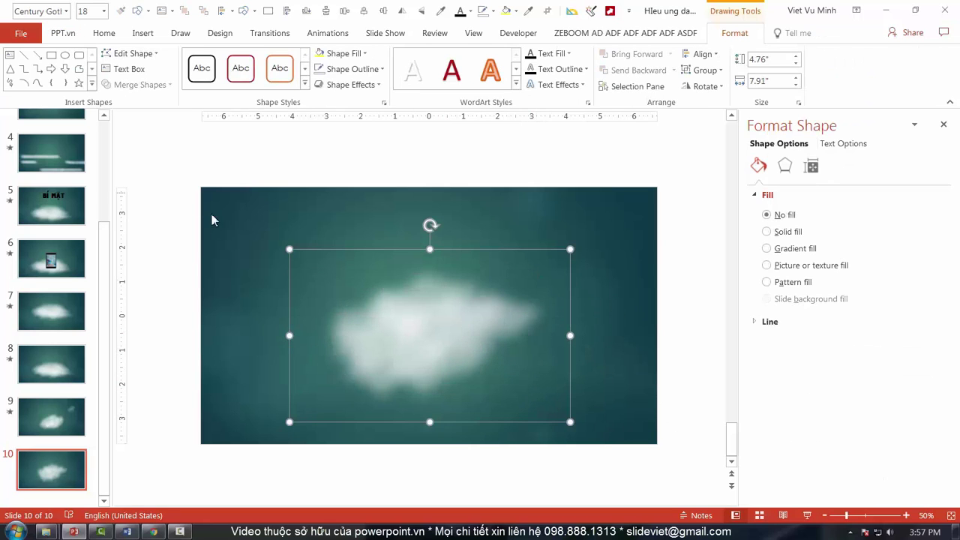
# Use Animation Painter to copy slide 5's cloud picture animation onto slide 10's grouped cloud
pyautogui.moveTo(411, 343); pyautogui.dragTo(429, 349)
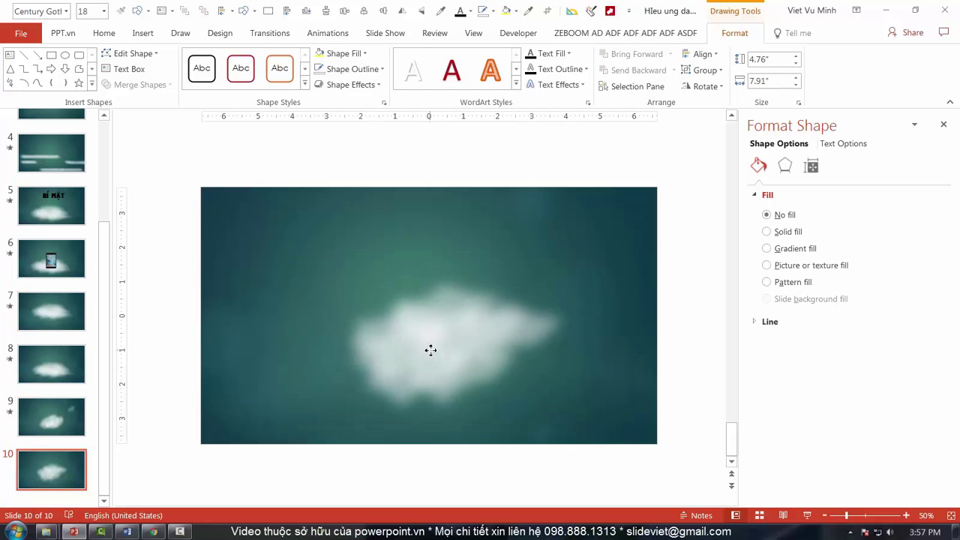
pyautogui.click(65, 219)
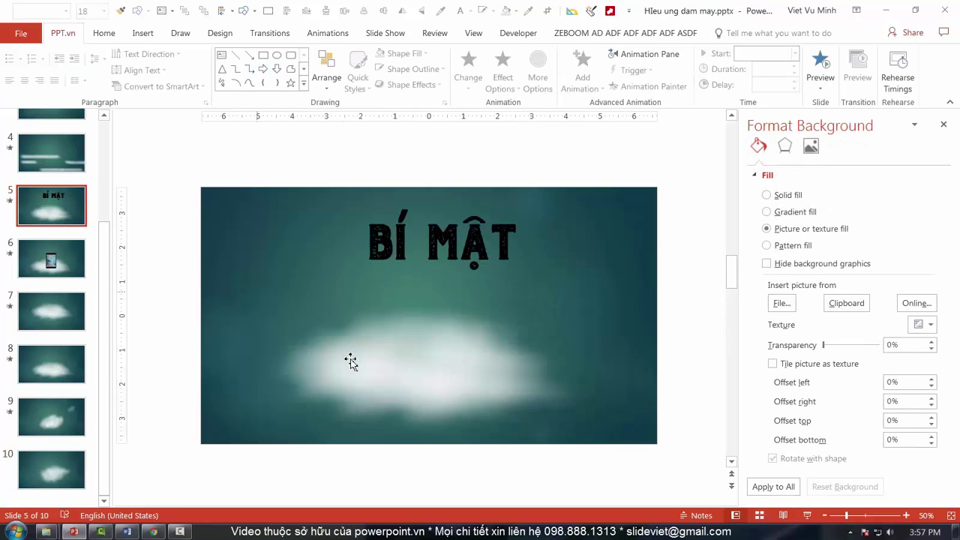
pyautogui.click(382, 357)
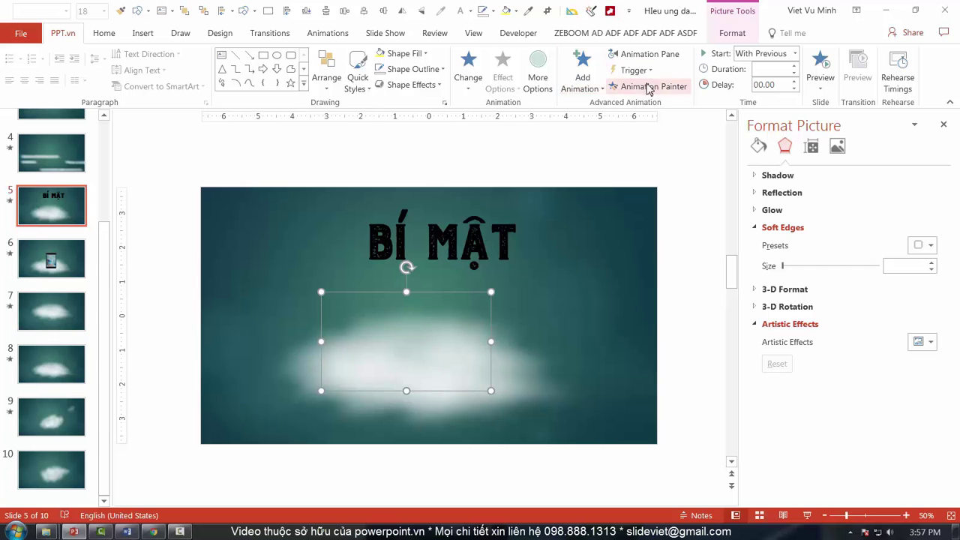
pyautogui.click(650, 86)
pyautogui.click(51, 469)
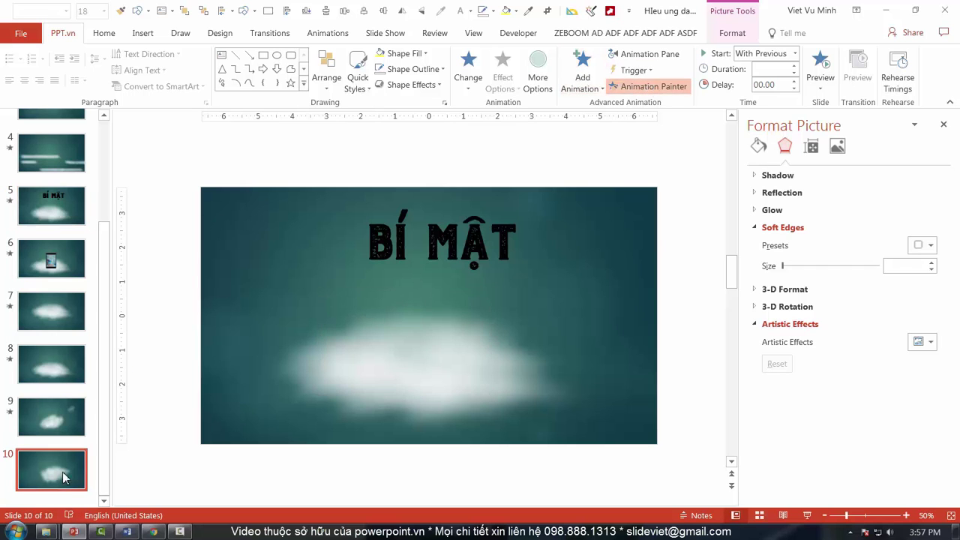
pyautogui.click(423, 348)
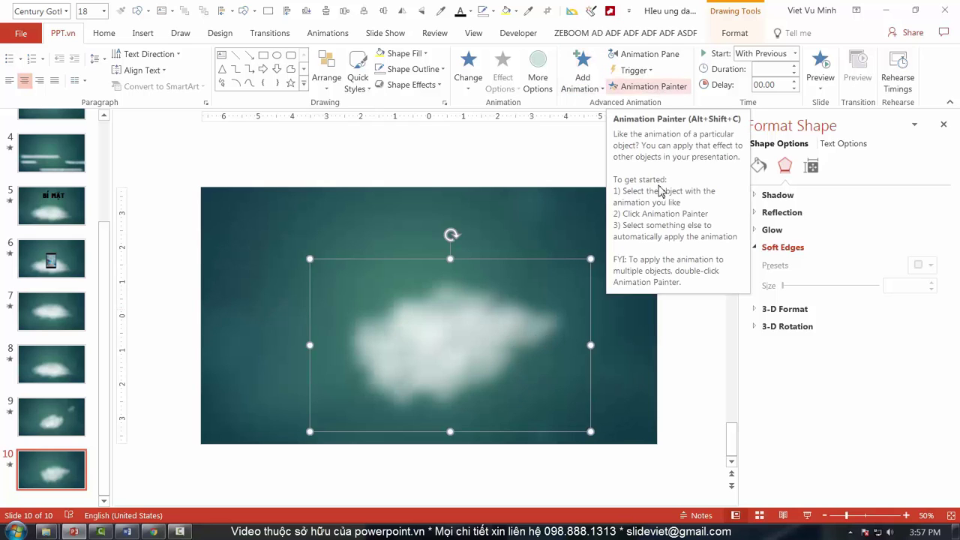
pyautogui.click(655, 86)
pyautogui.click(407, 336)
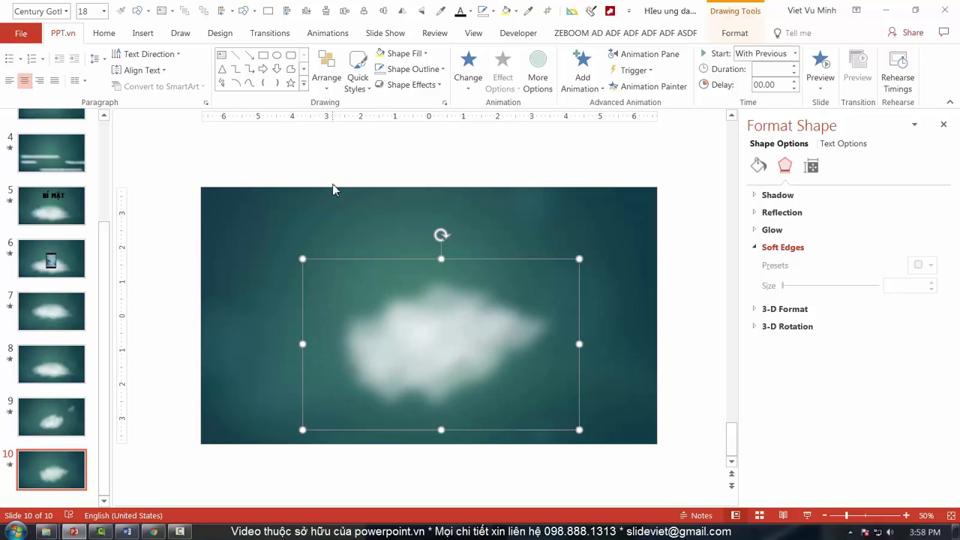
# Draw a rectangle over the cloud area and move it to the slide's right
pyautogui.click(263, 55)
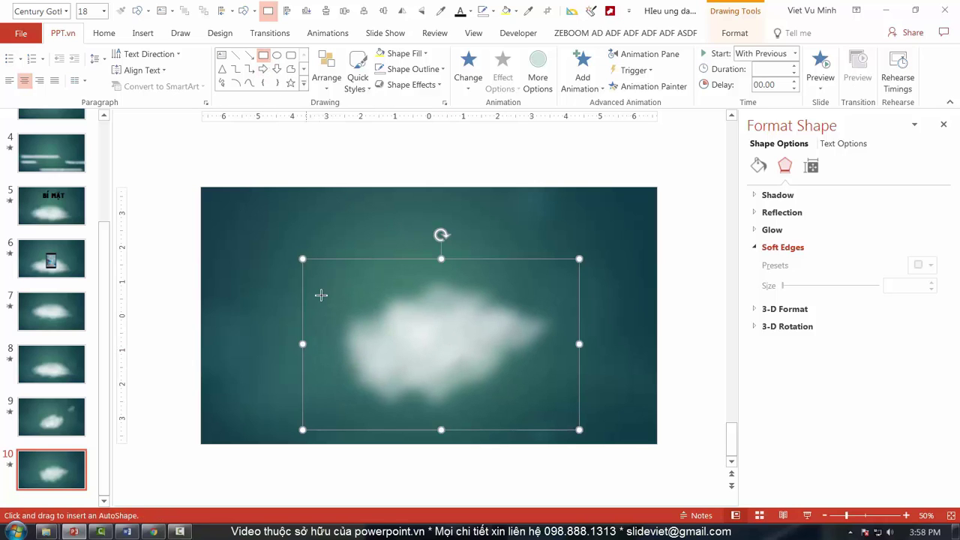
pyautogui.moveTo(303, 259); pyautogui.dragTo(580, 431)
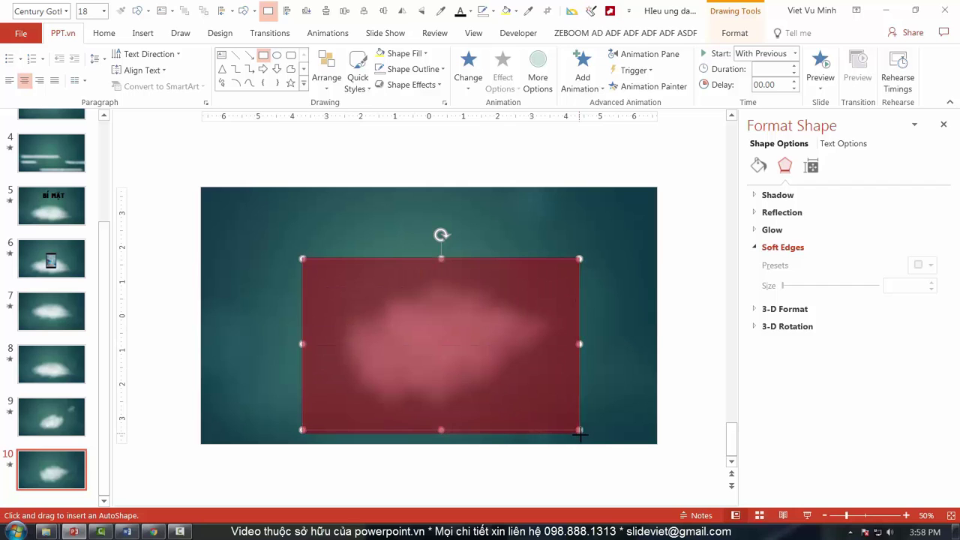
pyautogui.moveTo(349, 326); pyautogui.dragTo(595, 309)
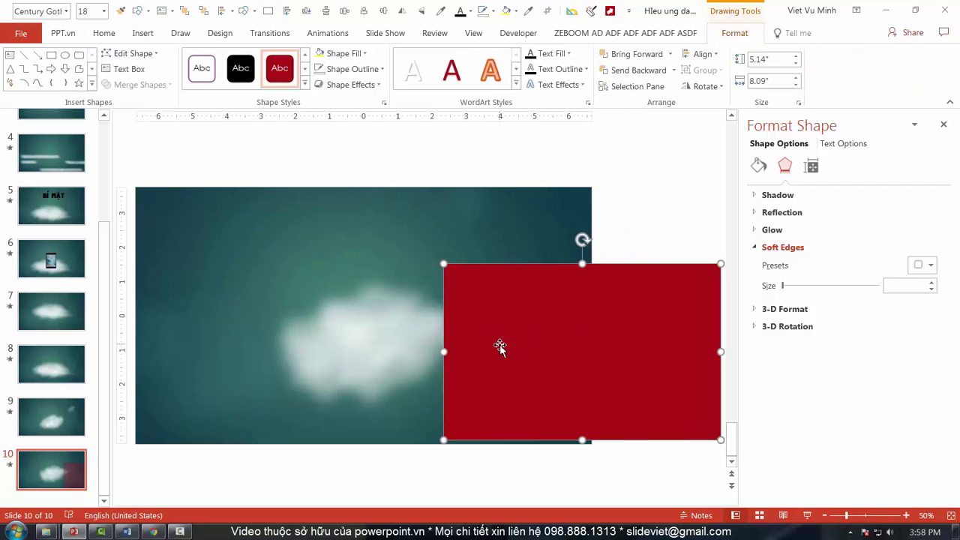
pyautogui.click(355, 335)
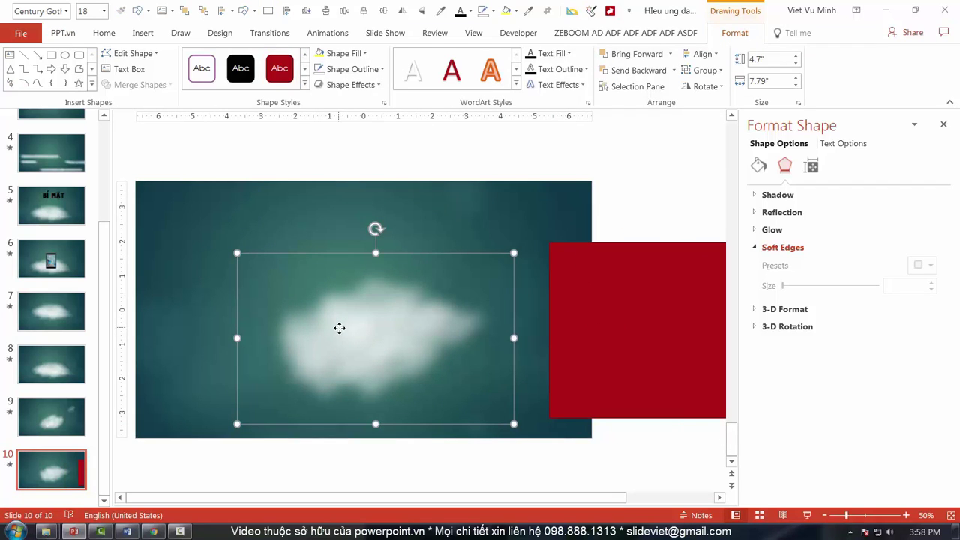
pyautogui.click(553, 324)
# Fill the rectangle with the clipboard cloud picture and move it up and left
pyautogui.click(760, 167)
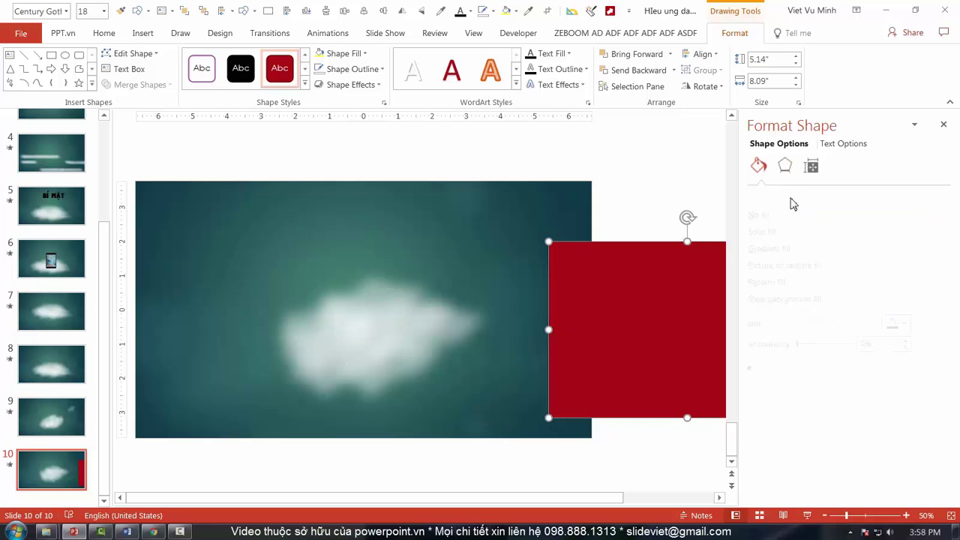
pyautogui.click(784, 197)
pyautogui.click(812, 266)
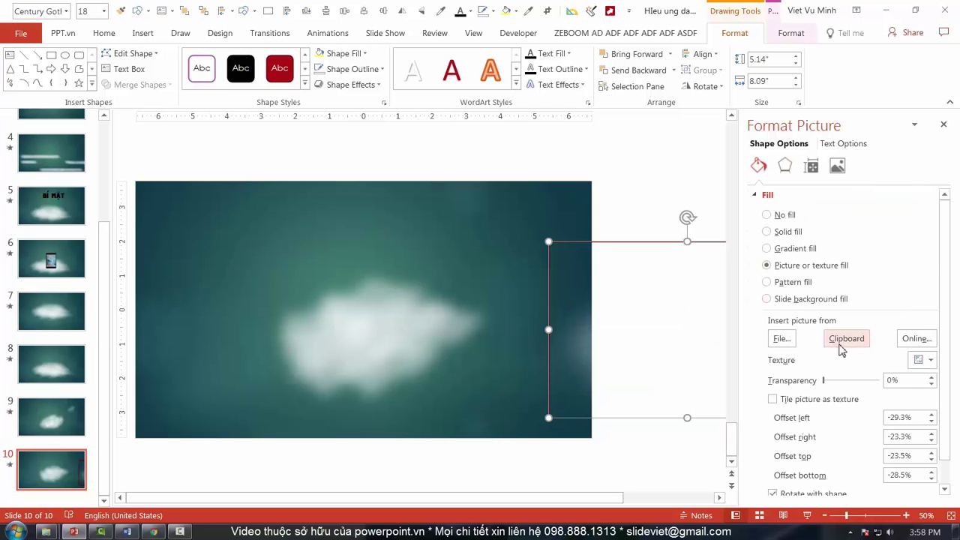
pyautogui.click(846, 338)
pyautogui.moveTo(630, 308)
pyautogui.mouseDown()
pyautogui.moveTo(430, 237)
pyautogui.moveTo(466, 282)
pyautogui.mouseUp()
# Crop the picture fill outward toward the lower left and upper right
pyautogui.click(550, 11)
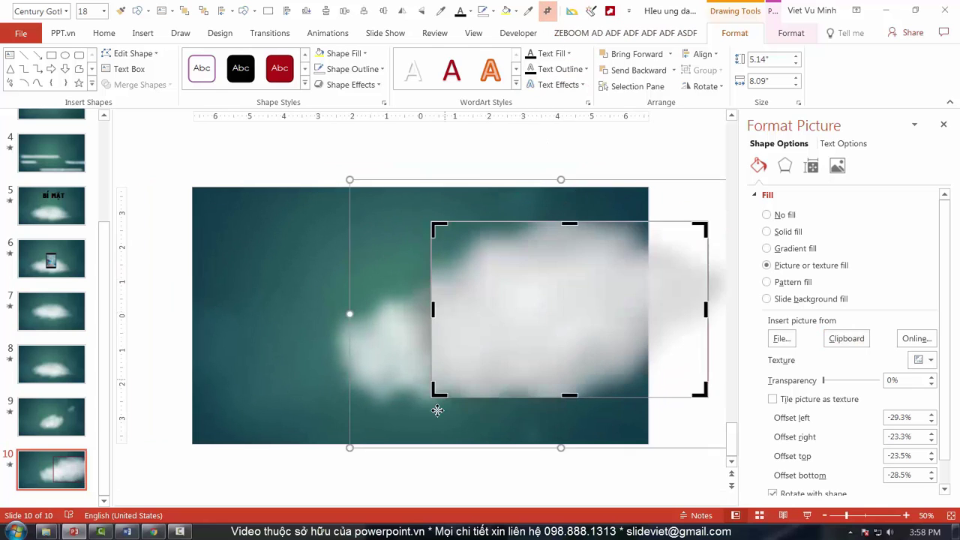
pyautogui.moveTo(381, 392); pyautogui.dragTo(258, 442)
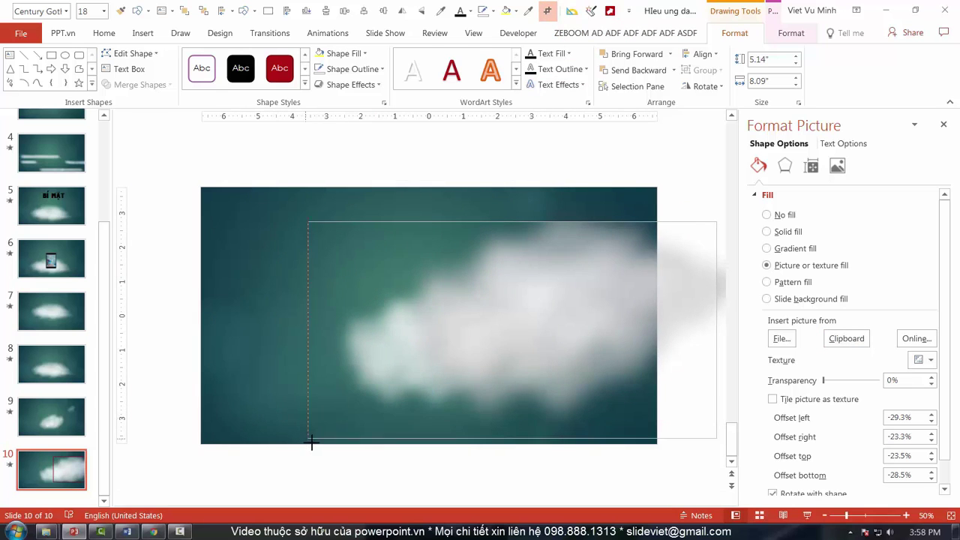
pyautogui.moveTo(648, 231); pyautogui.dragTo(702, 191)
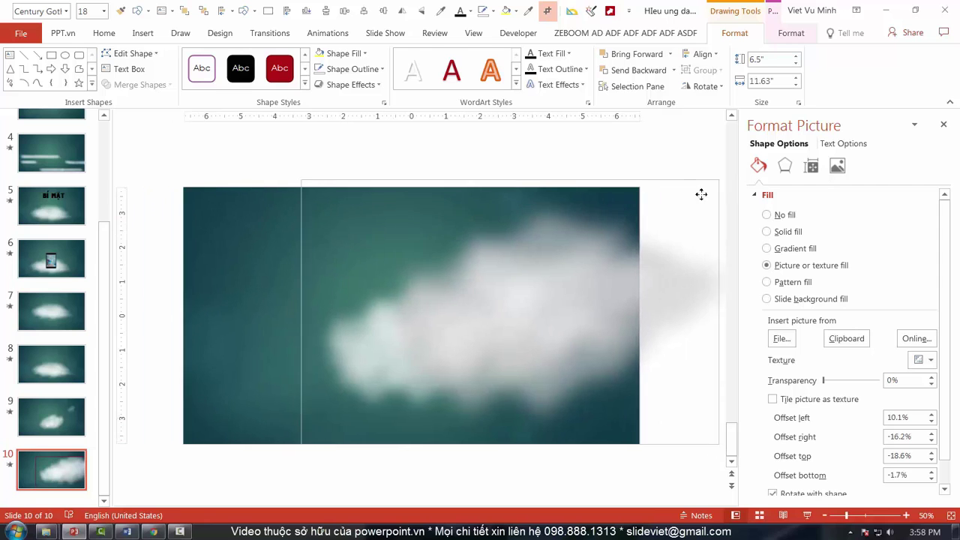
# Apply the crop and reposition the cloud picture back onto the slide
pyautogui.keyDown('ctrl'); pyautogui.scroll(-2, 596, 217); pyautogui.keyUp('ctrl')
pyautogui.click(596, 216)
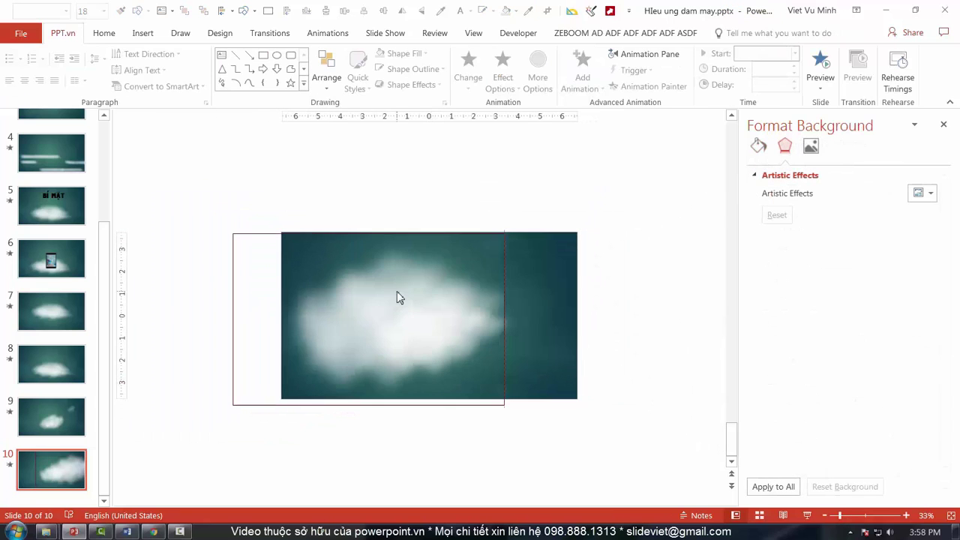
pyautogui.click(388, 298)
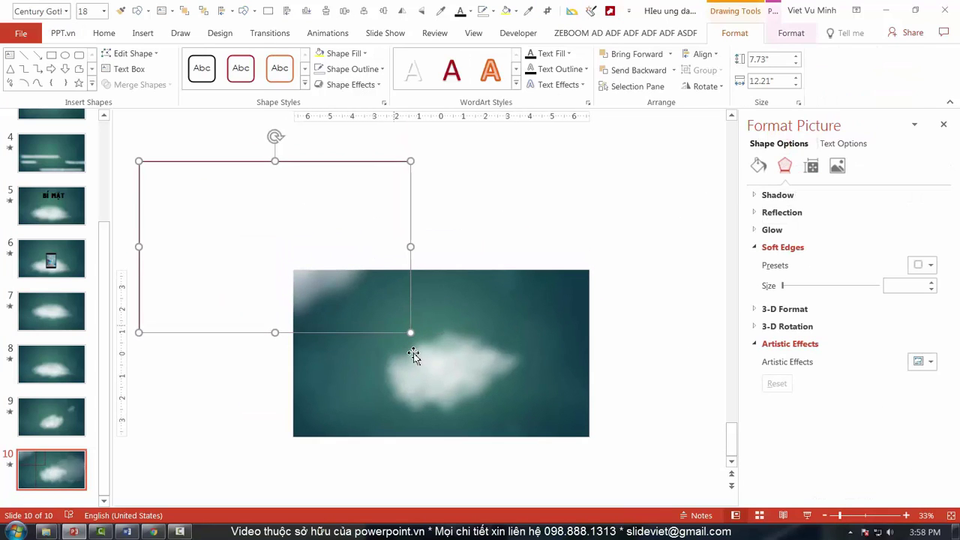
pyautogui.moveTo(413, 358)
pyautogui.mouseDown()
pyautogui.moveTo(524, 389)
pyautogui.moveTo(691, 490)
pyautogui.mouseUp()
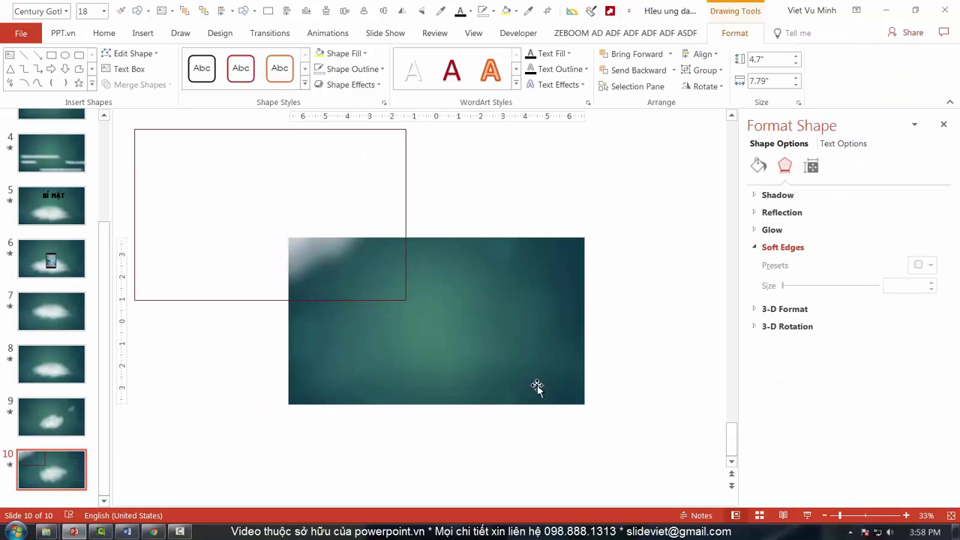
pyautogui.click(257, 223)
pyautogui.moveTo(420, 287); pyautogui.dragTo(453, 316)
pyautogui.moveTo(411, 318); pyautogui.dragTo(406, 321)
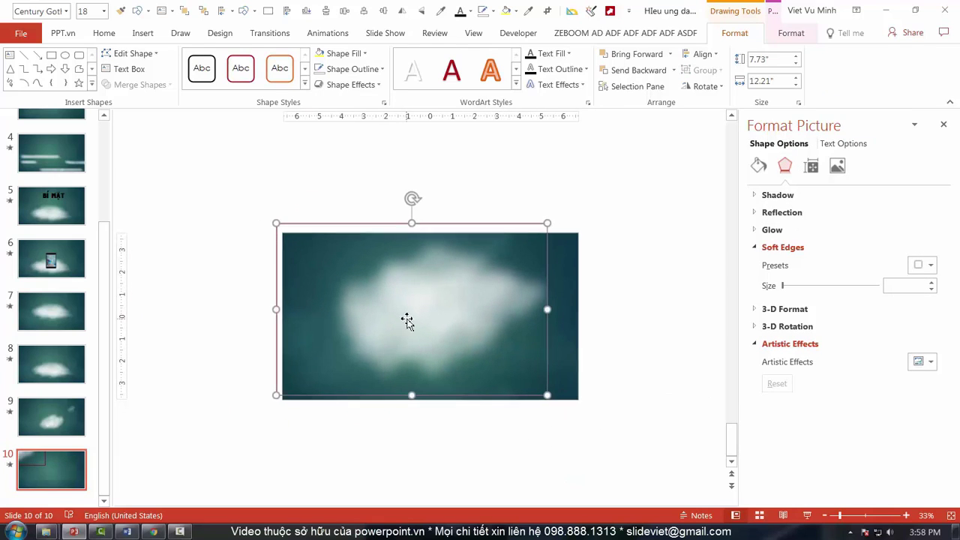
# Recrop the cloud picture, extending the right side and trimming the left to about 11.08 inches wide
pyautogui.click(548, 11)
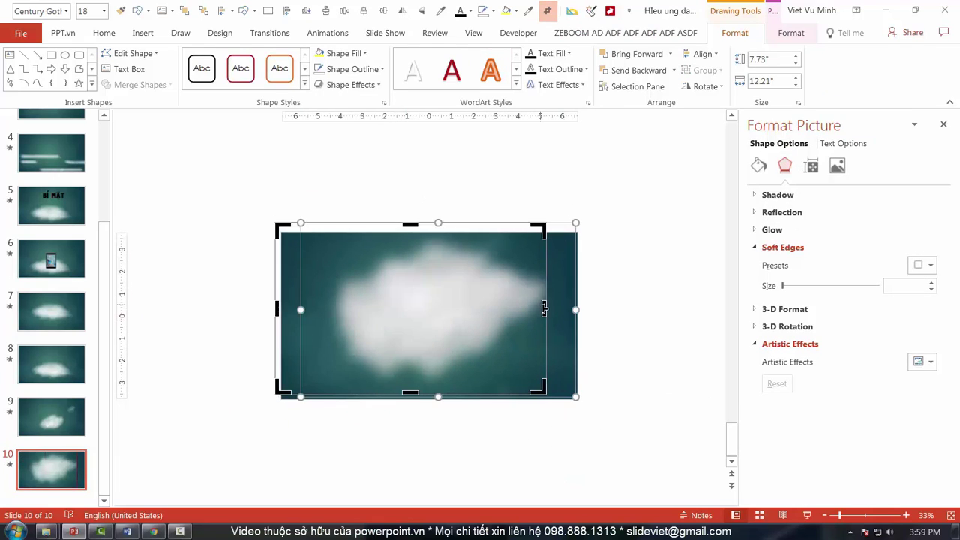
pyautogui.moveTo(544, 309); pyautogui.dragTo(561, 309)
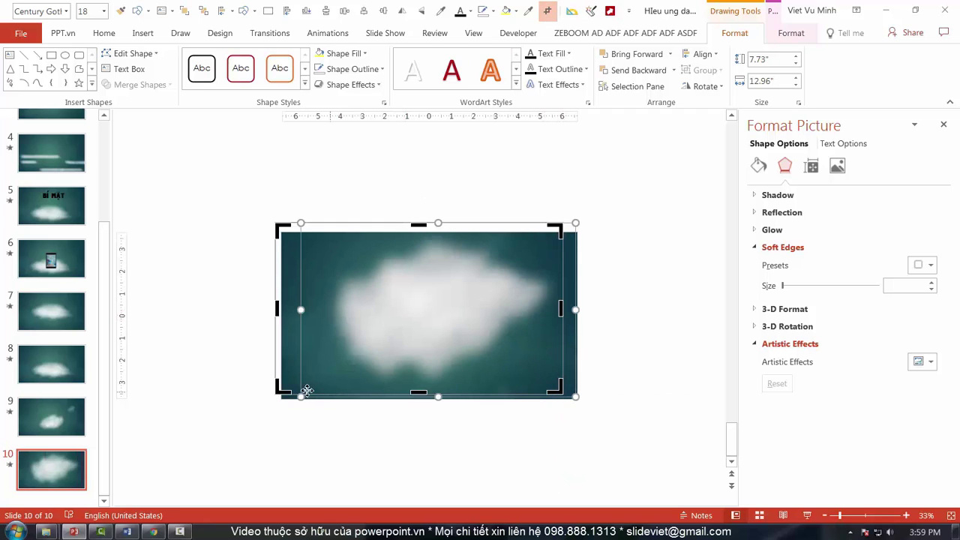
pyautogui.moveTo(299, 397); pyautogui.dragTo(318, 397)
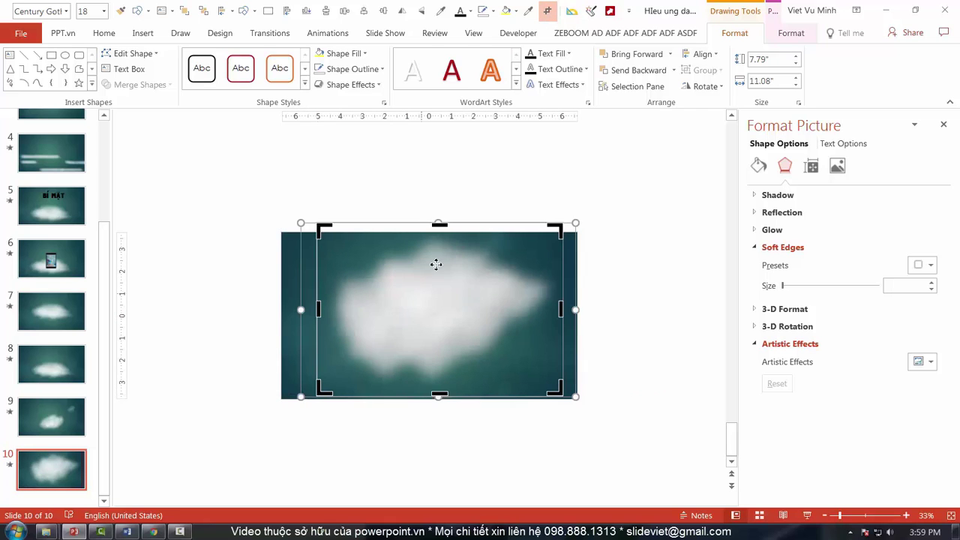
pyautogui.click(503, 195)
pyautogui.click(460, 272)
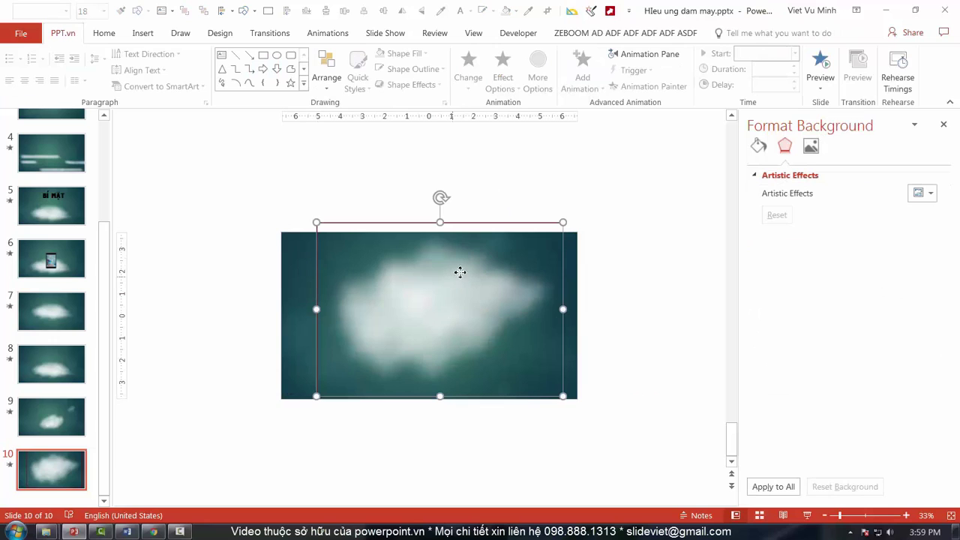
pyautogui.click(486, 15)
pyautogui.click(605, 175)
# Make the cloud picture's fill 53% transparent
pyautogui.click(605, 175)
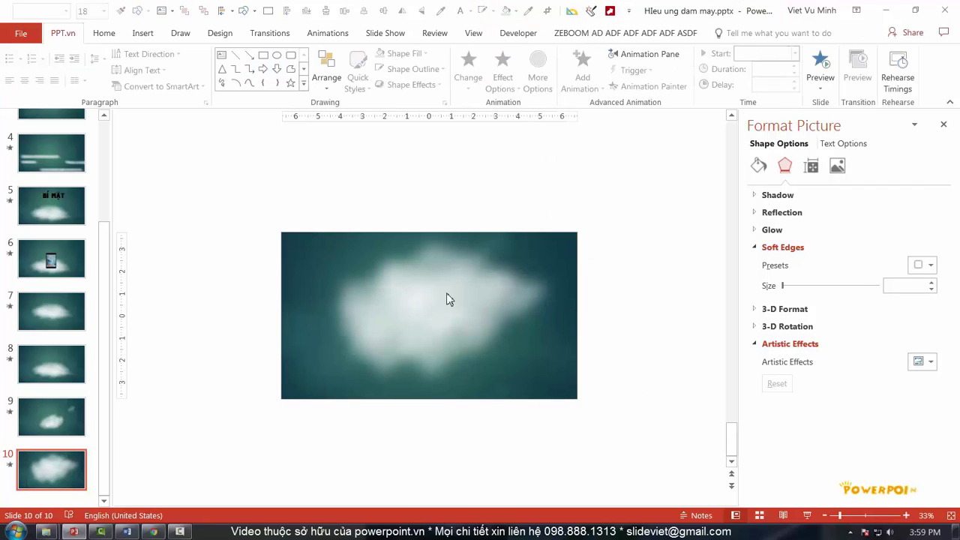
pyautogui.click(450, 299)
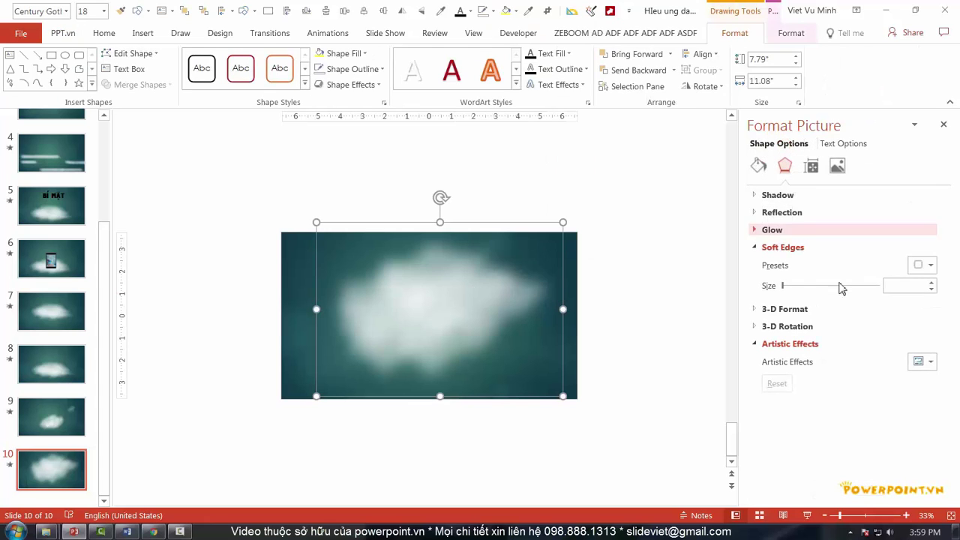
pyautogui.click(759, 167)
pyautogui.moveTo(824, 383); pyautogui.dragTo(856, 388)
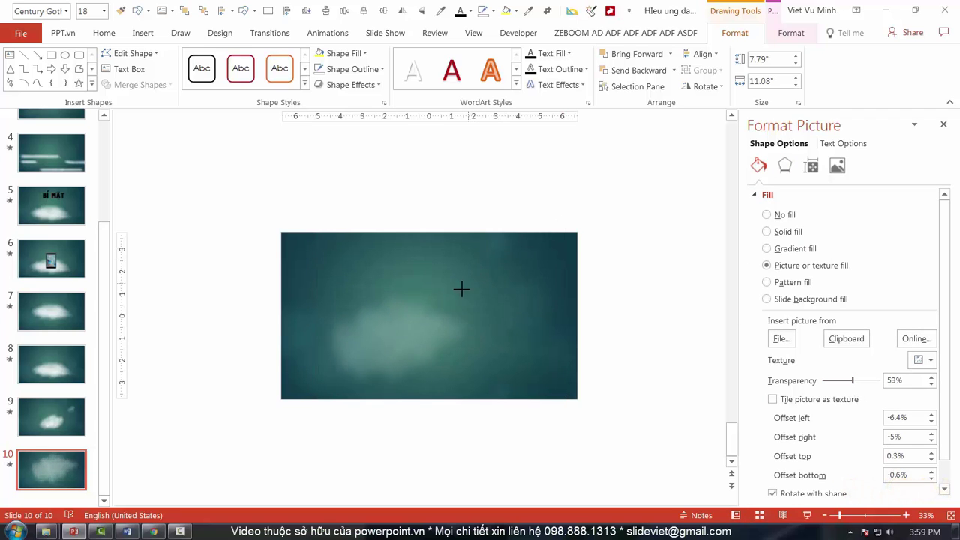
# Shrink the faded cloud picture from its corner and move it toward the slide centre
pyautogui.moveTo(562, 224); pyautogui.dragTo(530, 287)
pyautogui.moveTo(472, 294)
pyautogui.mouseDown()
pyautogui.moveTo(416, 303)
pyautogui.moveTo(427, 313)
pyautogui.mouseUp()
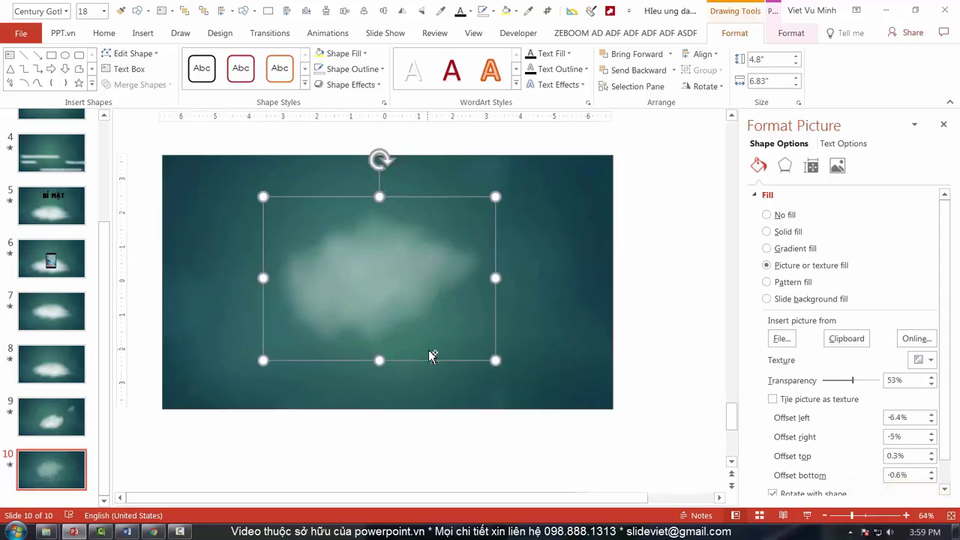
pyautogui.scroll(4, 427, 313)
pyautogui.click(366, 418)
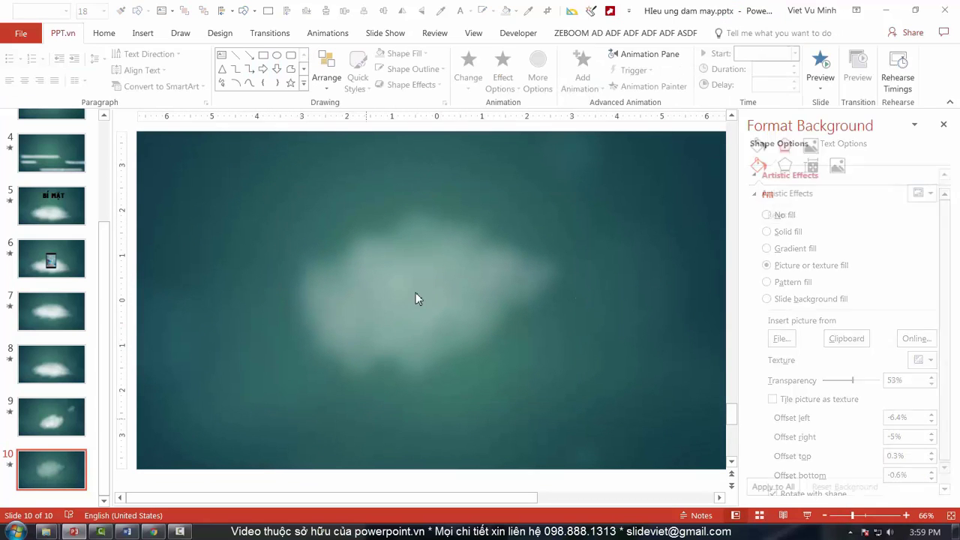
# Copy the faded cloud up and to the right, then raise and resize the copy to overlap the first
pyautogui.click(527, 319)
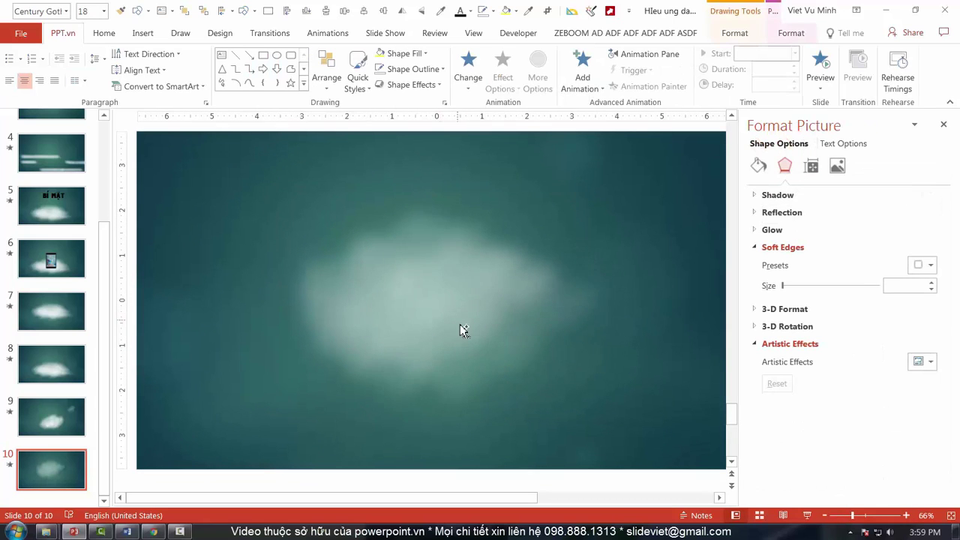
pyautogui.moveTo(466, 330); pyautogui.dragTo(537, 274)
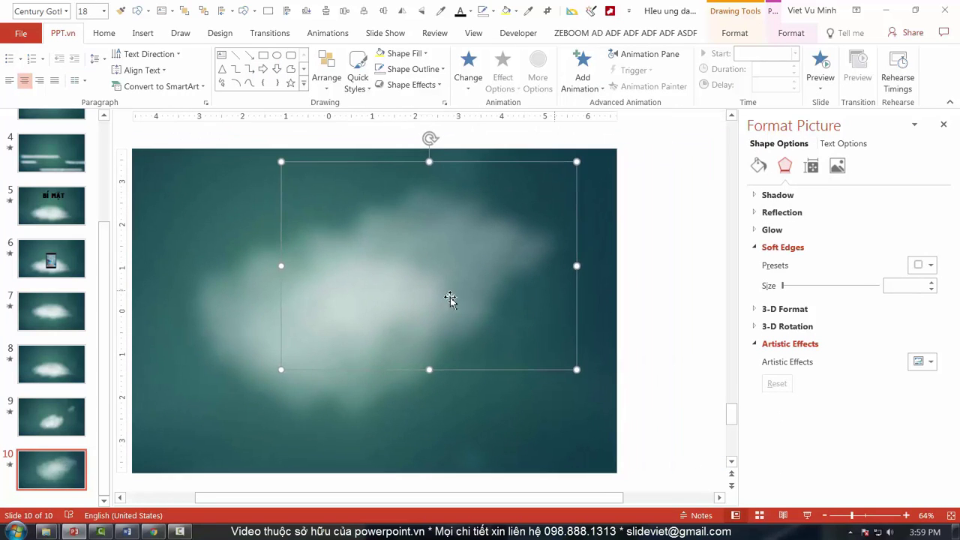
pyautogui.moveTo(412, 266)
pyautogui.mouseDown()
pyautogui.moveTo(384, 242)
pyautogui.moveTo(385, 364)
pyautogui.moveTo(402, 392)
pyautogui.mouseUp()
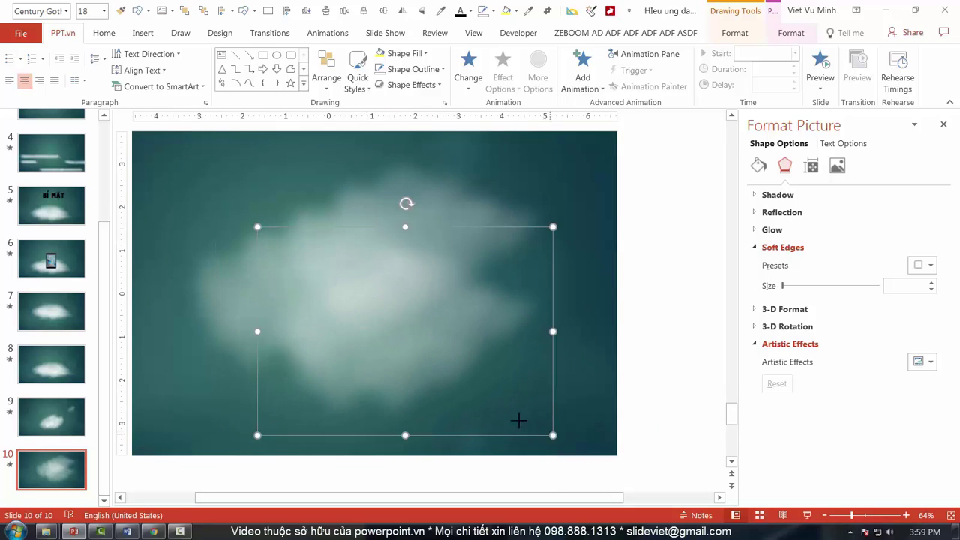
pyautogui.moveTo(519, 421); pyautogui.dragTo(534, 271)
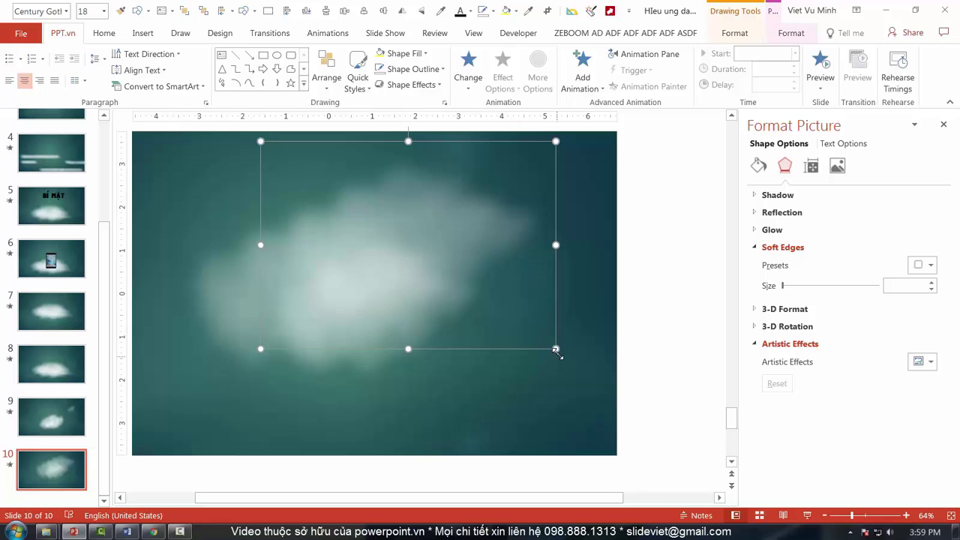
pyautogui.moveTo(556, 351)
pyautogui.mouseDown()
pyautogui.moveTo(446, 231)
pyautogui.moveTo(523, 211)
pyautogui.mouseUp()
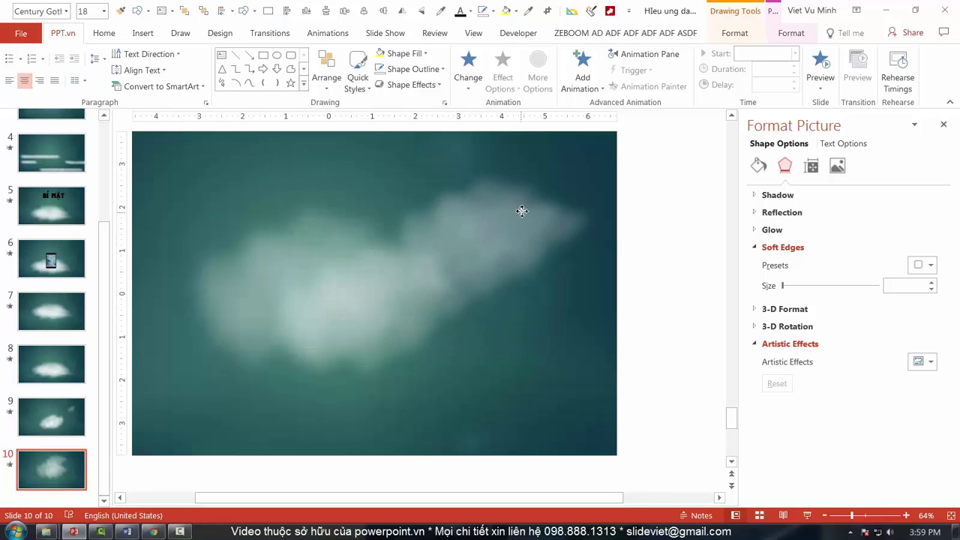
# Cycle through the overlapping cloud pictures to locate the tilted layer
pyautogui.click(299, 291)
pyautogui.click(449, 287)
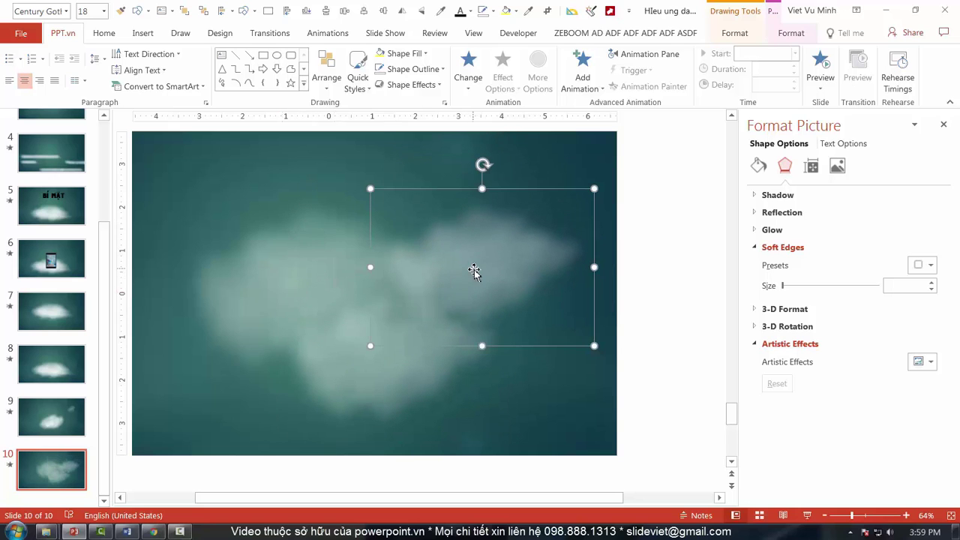
pyautogui.click(388, 295)
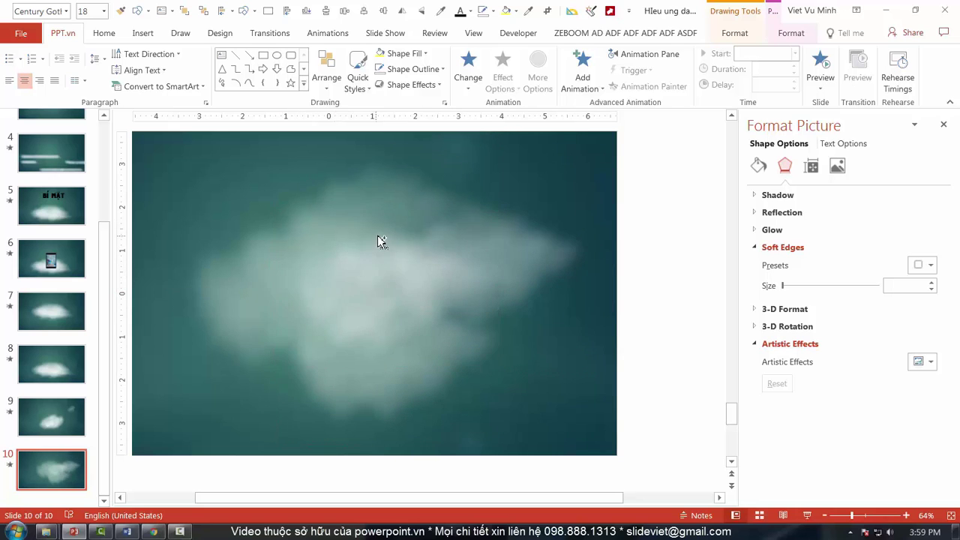
pyautogui.click(406, 289)
pyautogui.scroll(-2, 408, 293)
pyautogui.scroll(-1, 407, 293)
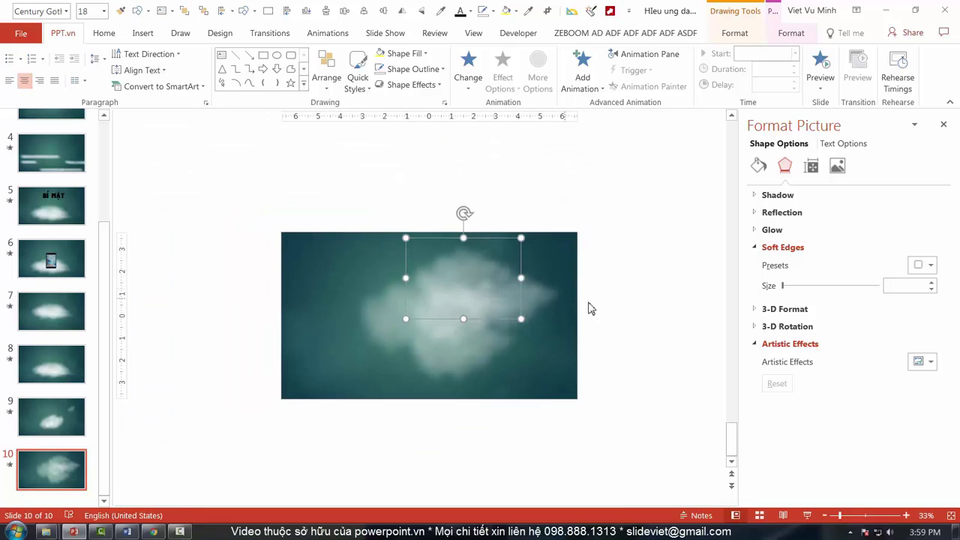
pyautogui.click(432, 304)
pyautogui.click(423, 313)
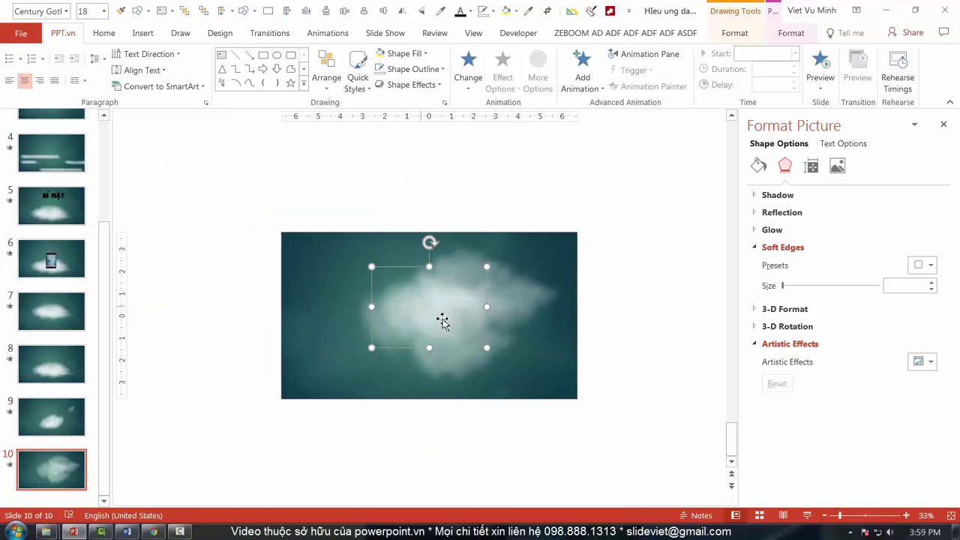
pyautogui.click(473, 328)
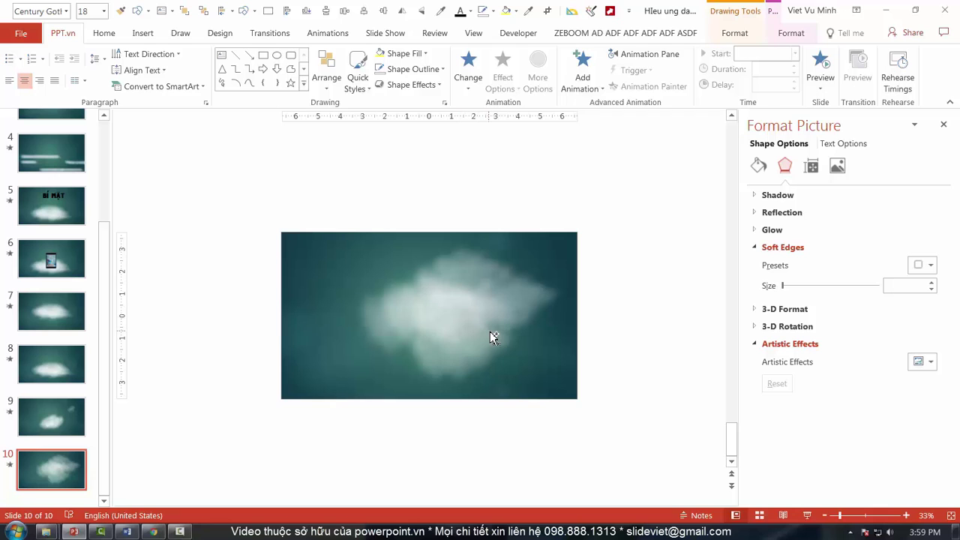
pyautogui.click(492, 335)
pyautogui.scroll(2, 507, 340)
pyautogui.scroll(1, 450, 315)
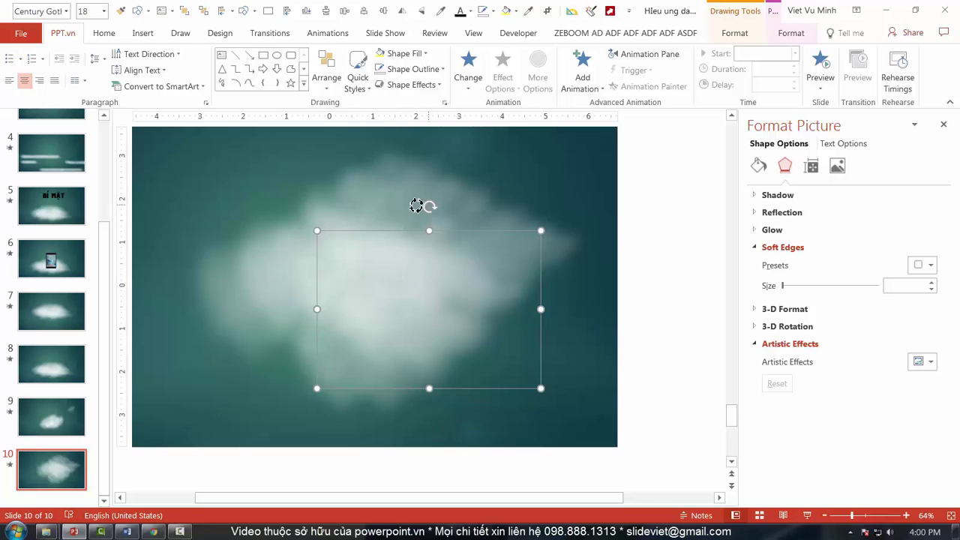
# Drag the tilted cloud picture upward so it blends into the merged cloud
pyautogui.click(385, 220)
pyautogui.click(450, 273)
pyautogui.click(429, 255)
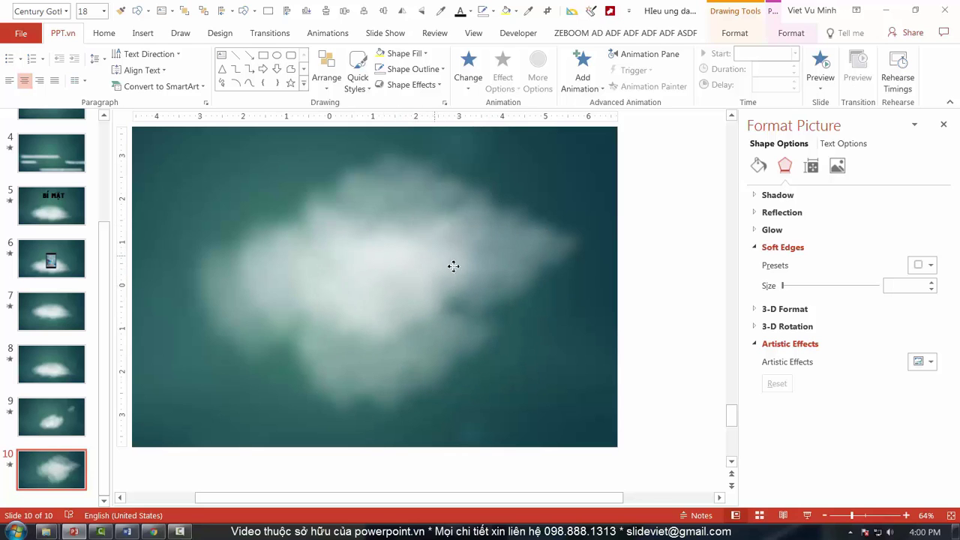
pyautogui.click(412, 282)
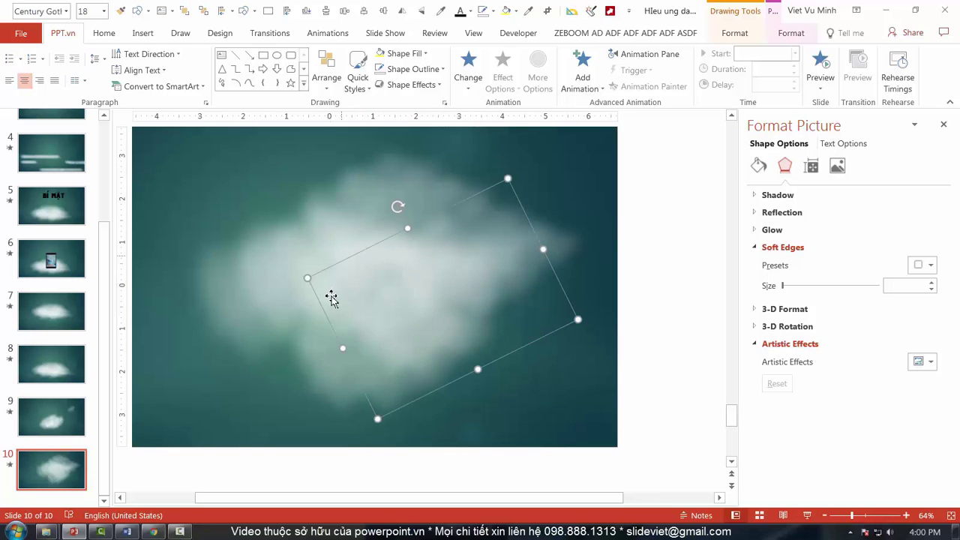
pyautogui.moveTo(407, 236); pyautogui.dragTo(390, 150)
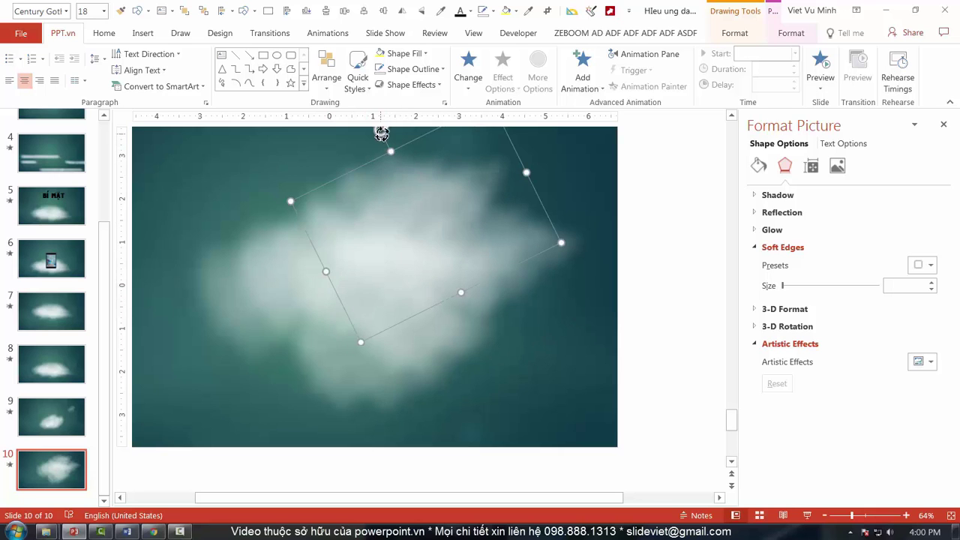
pyautogui.click(440, 152)
pyautogui.click(423, 210)
pyautogui.click(407, 231)
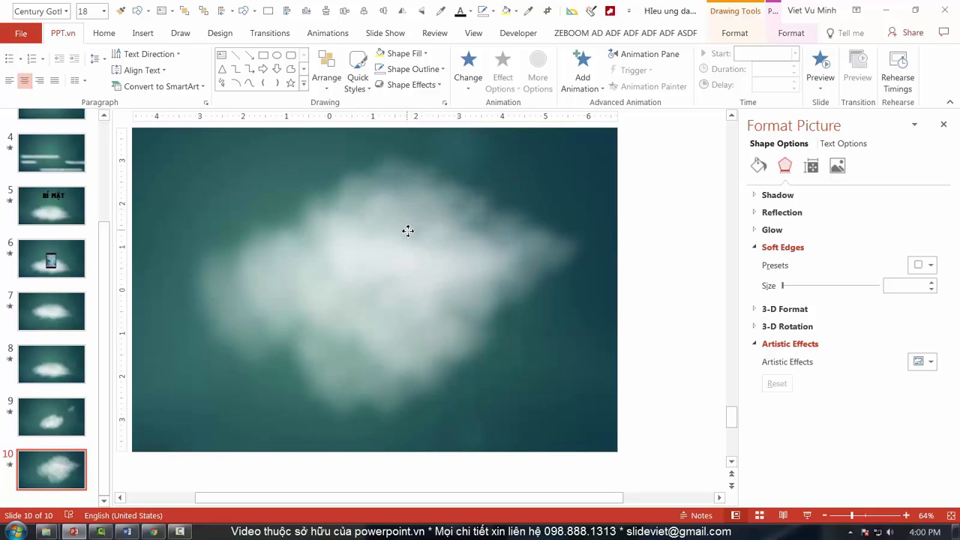
pyautogui.click(506, 268)
pyautogui.scroll(-3, 525, 300)
# Shrink one cloud picture from its corner and move it up and left
pyautogui.moveTo(242, 178); pyautogui.dragTo(623, 410)
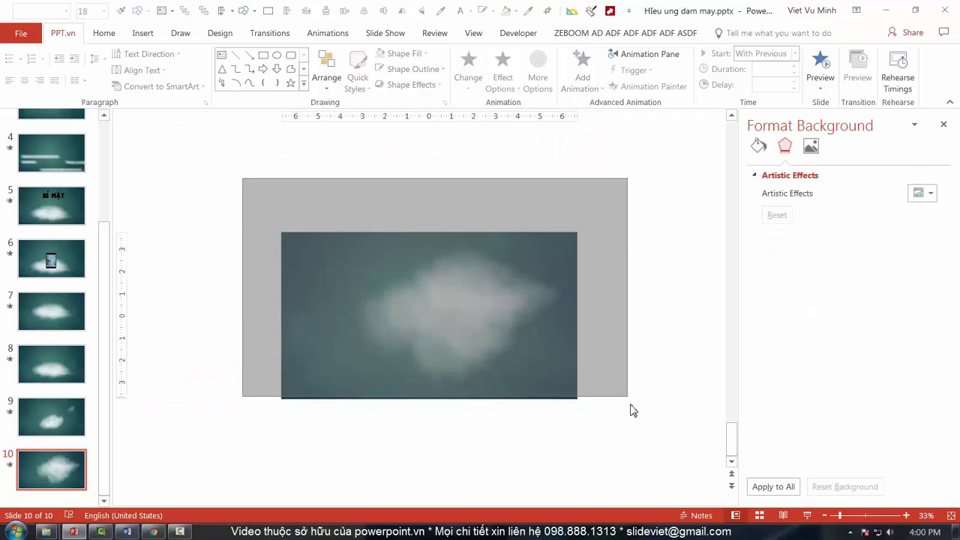
pyautogui.click(551, 382)
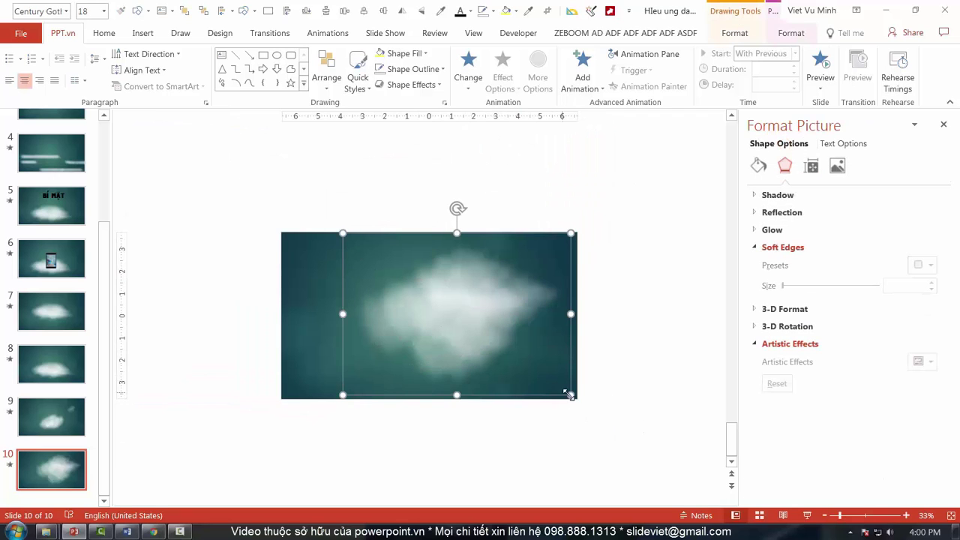
pyautogui.moveTo(569, 396); pyautogui.dragTo(506, 347)
pyautogui.moveTo(435, 294)
pyautogui.mouseDown()
pyautogui.moveTo(384, 302)
pyautogui.moveTo(515, 339)
pyautogui.mouseUp()
pyautogui.scroll(3, 514, 339)
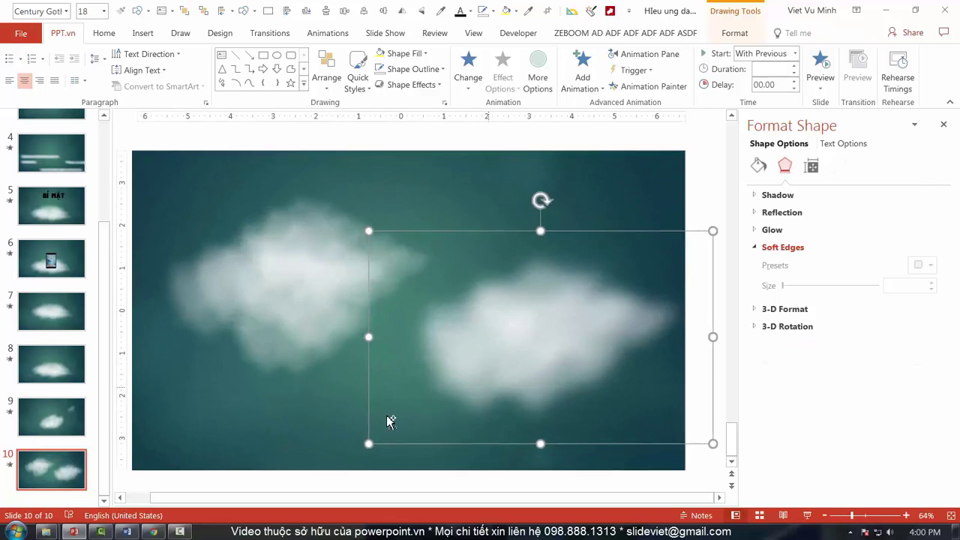
# Reposition the left cloud and shift its tilted inner layer down and left
pyautogui.click(263, 304)
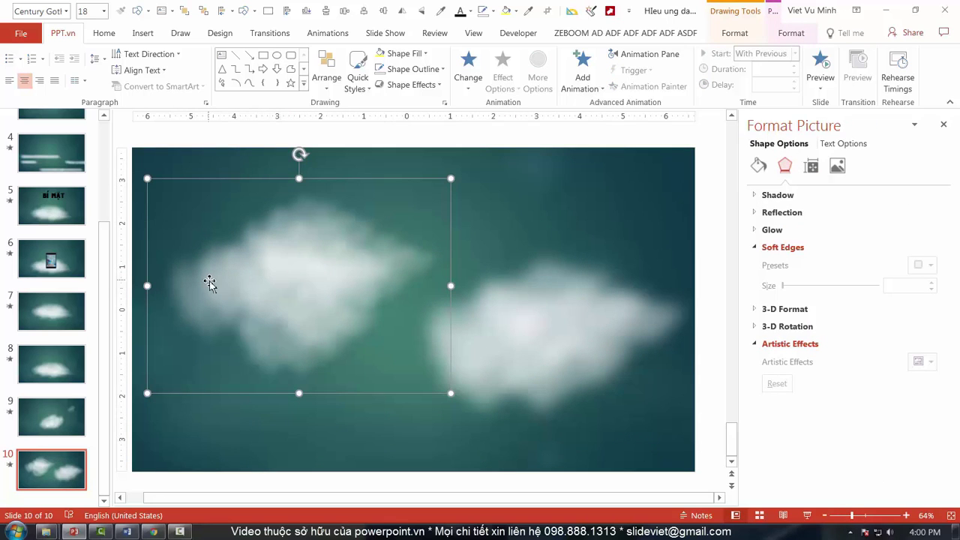
pyautogui.moveTo(213, 279)
pyautogui.mouseDown()
pyautogui.moveTo(207, 268)
pyautogui.moveTo(241, 284)
pyautogui.mouseUp()
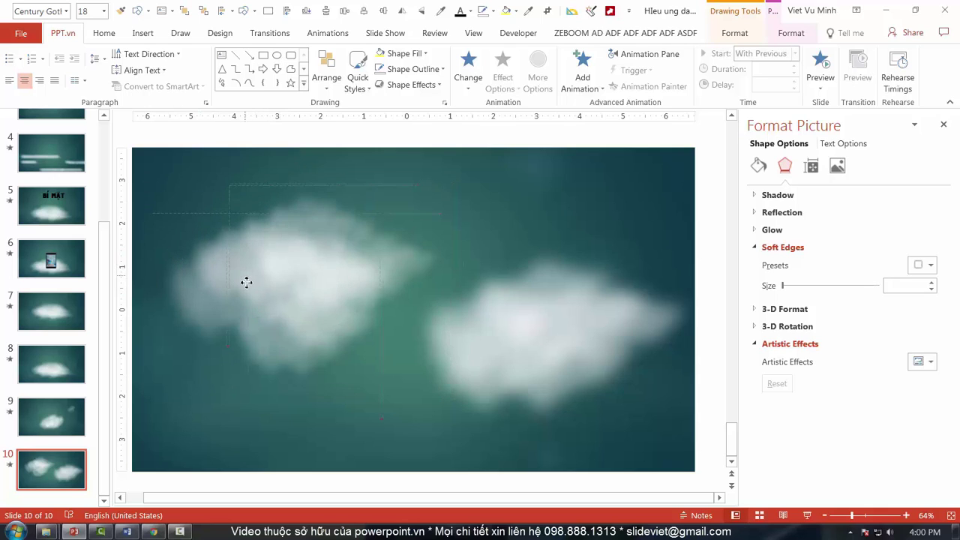
pyautogui.moveTo(317, 293)
pyautogui.mouseDown()
pyautogui.moveTo(280, 298)
pyautogui.moveTo(281, 306)
pyautogui.mouseUp()
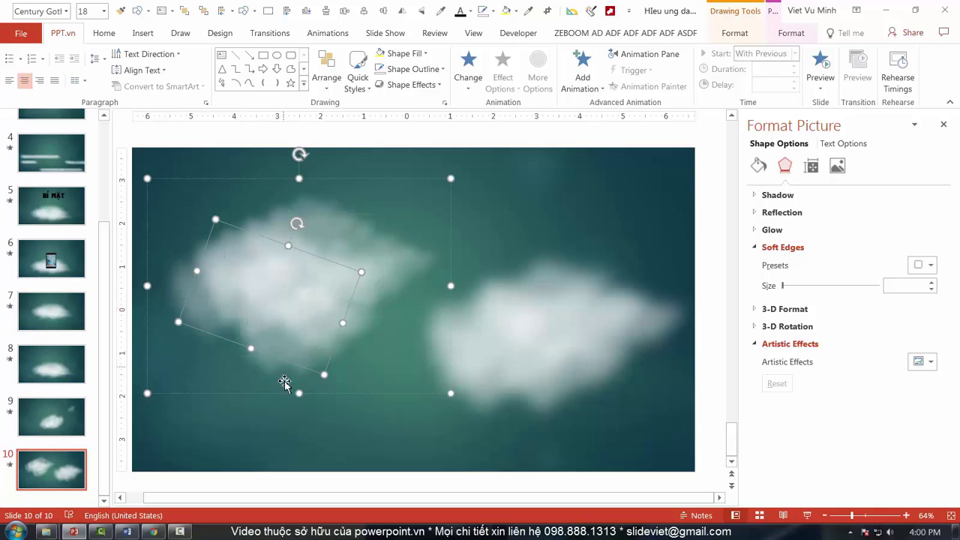
pyautogui.moveTo(263, 290)
pyautogui.mouseDown()
pyautogui.moveTo(259, 324)
pyautogui.moveTo(278, 313)
pyautogui.mouseUp()
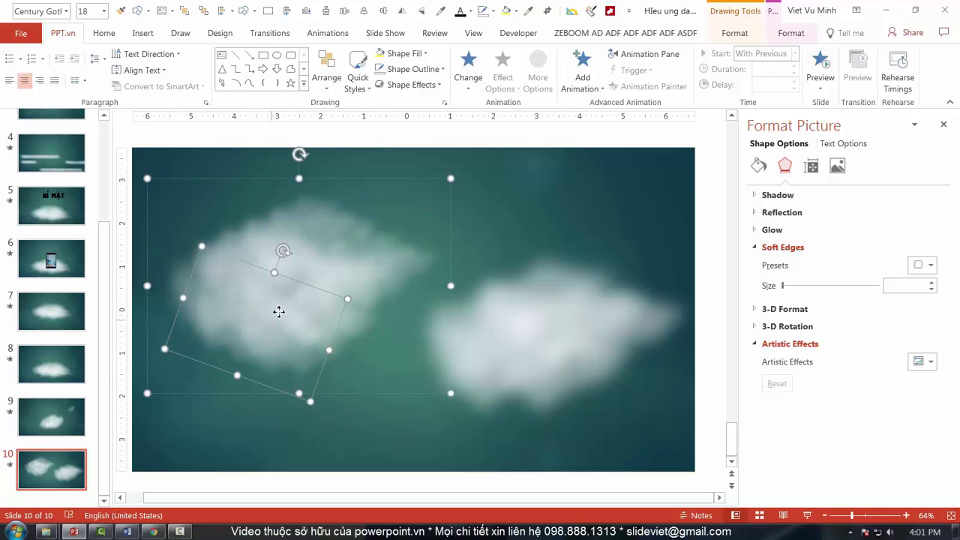
pyautogui.click(365, 418)
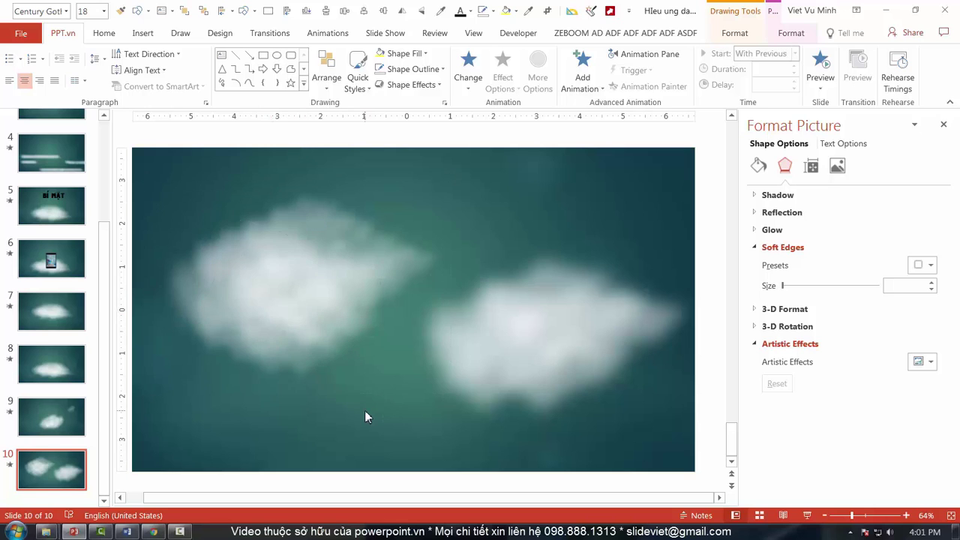
pyautogui.click(313, 300)
pyautogui.scroll(-1, 397, 338)
# Push the right cloud toward the right edge and nudge the left cloud group toward centre
pyautogui.click(573, 362)
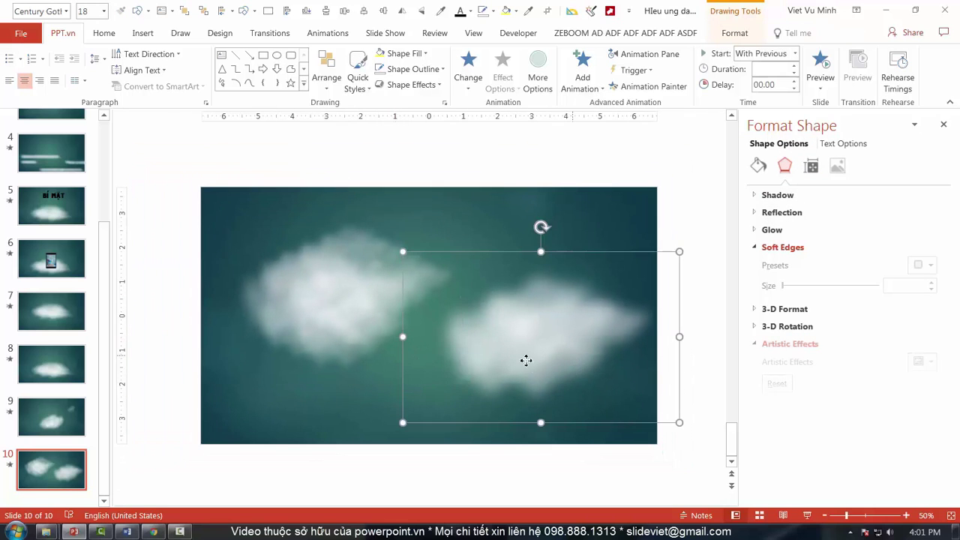
pyautogui.moveTo(525, 360); pyautogui.dragTo(626, 317)
pyautogui.moveTo(287, 289)
pyautogui.mouseDown()
pyautogui.moveTo(357, 337)
pyautogui.moveTo(310, 321)
pyautogui.mouseUp()
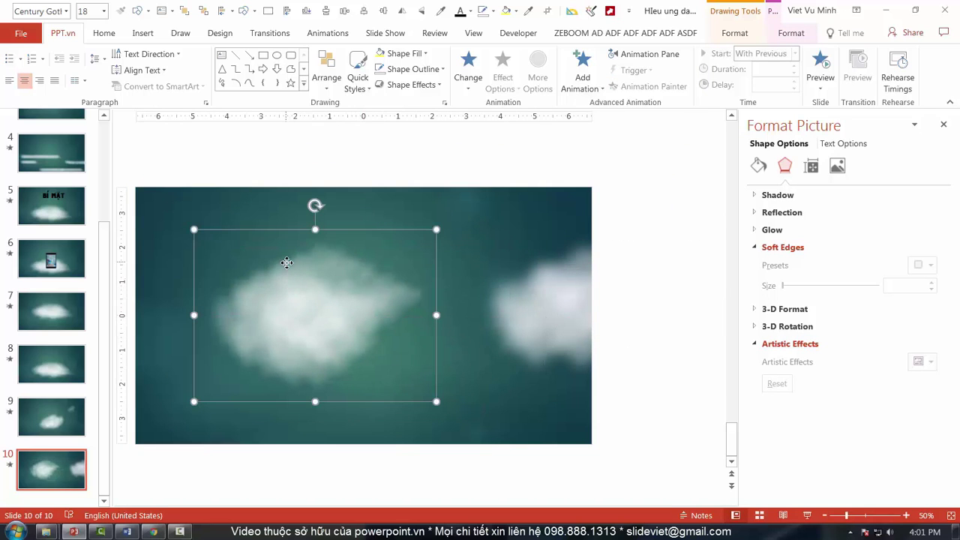
pyautogui.scroll(2, 264, 277)
pyautogui.moveTo(330, 278)
pyautogui.mouseDown()
pyautogui.moveTo(339, 283)
pyautogui.moveTo(315, 248)
pyautogui.moveTo(319, 275)
pyautogui.moveTo(310, 266)
pyautogui.mouseUp()
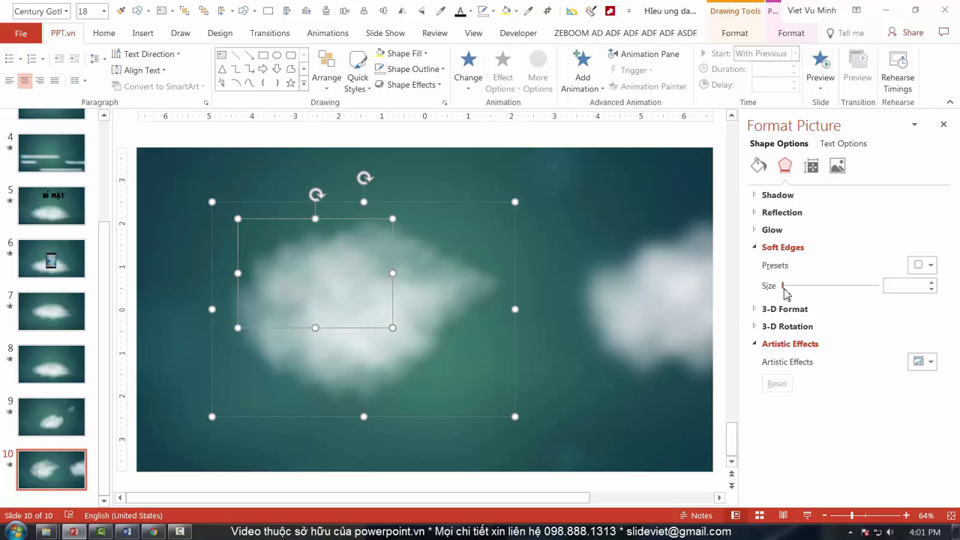
# Raise one cloud layer's transparency to about 73% and shift the rotated layer slightly left
pyautogui.click(758, 165)
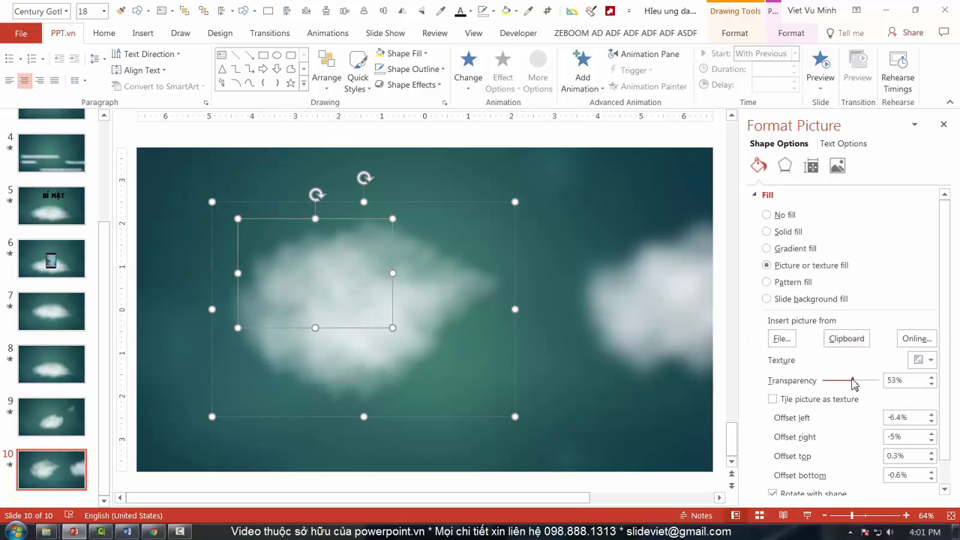
pyautogui.moveTo(865, 386); pyautogui.dragTo(867, 386)
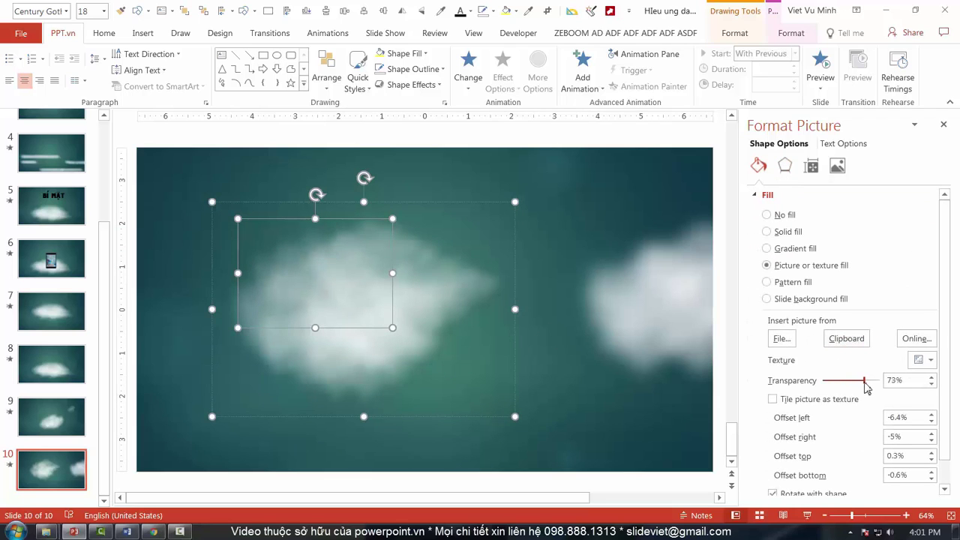
pyautogui.click(379, 347)
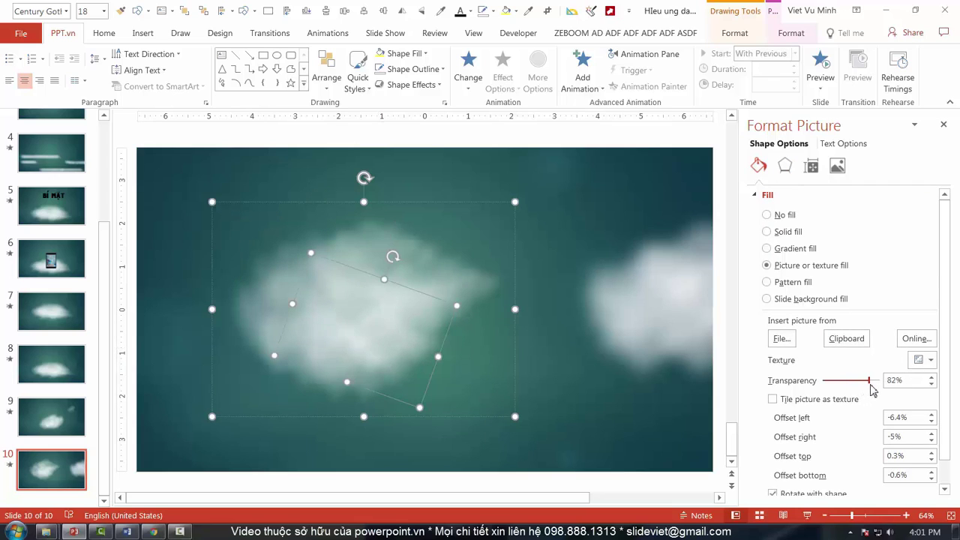
pyautogui.press('Tab')
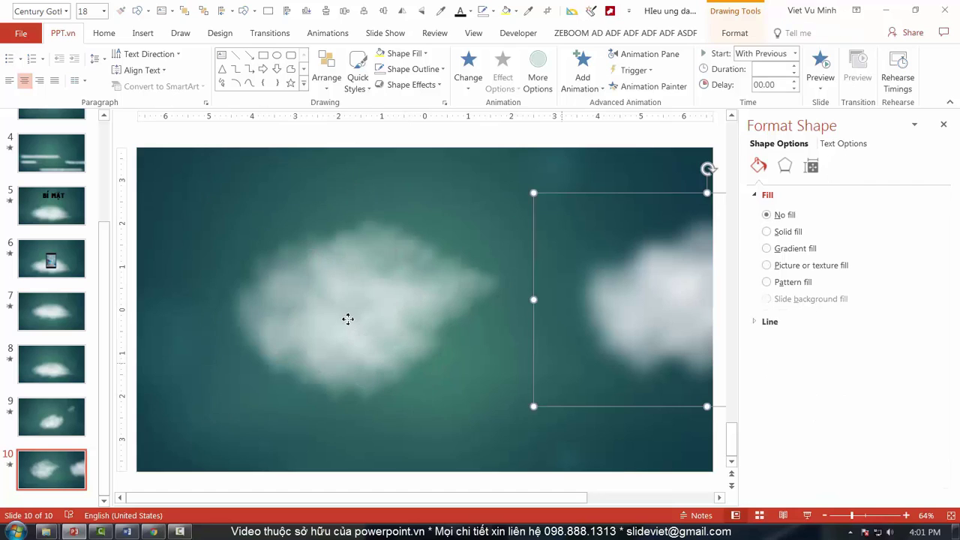
pyautogui.click(300, 322)
pyautogui.click(294, 333)
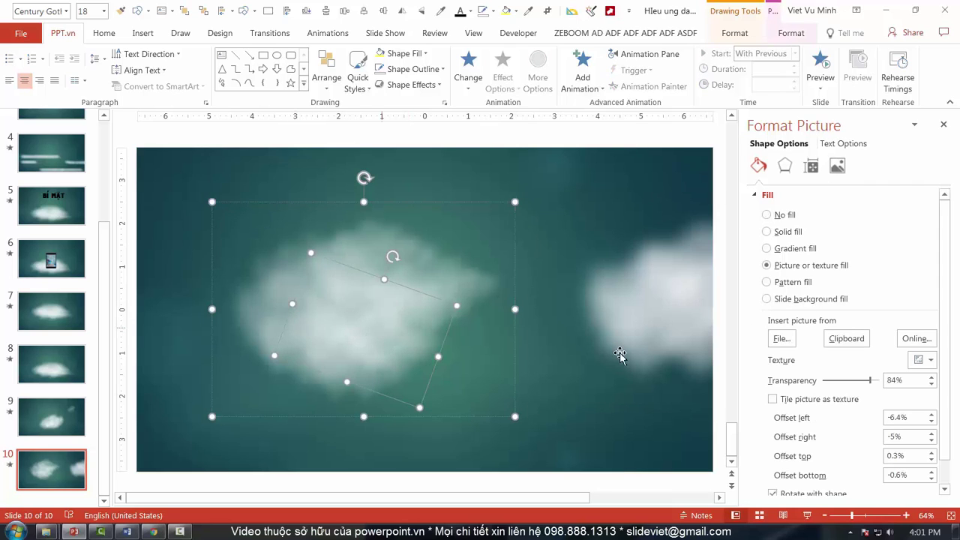
pyautogui.moveTo(317, 340); pyautogui.dragTo(270, 332)
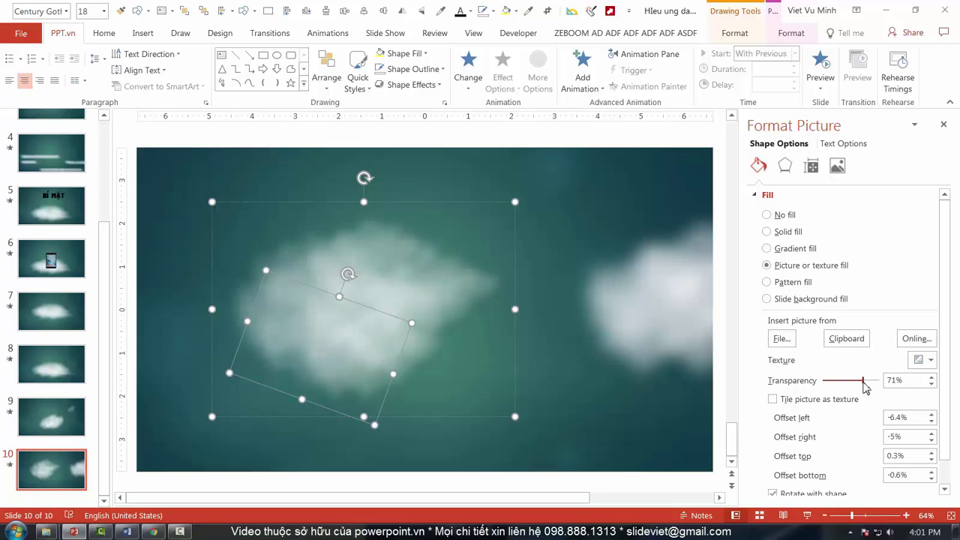
# Set the unrotated overlapping cloud layer's transparency to about 68%
pyautogui.click(460, 288)
pyautogui.click(474, 276)
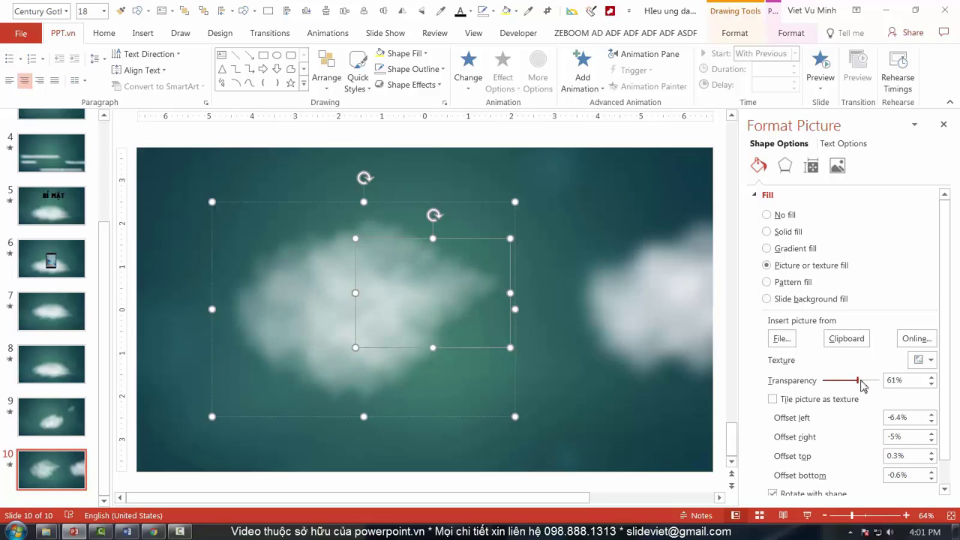
pyautogui.moveTo(863, 385); pyautogui.dragTo(865, 384)
pyautogui.click(240, 305)
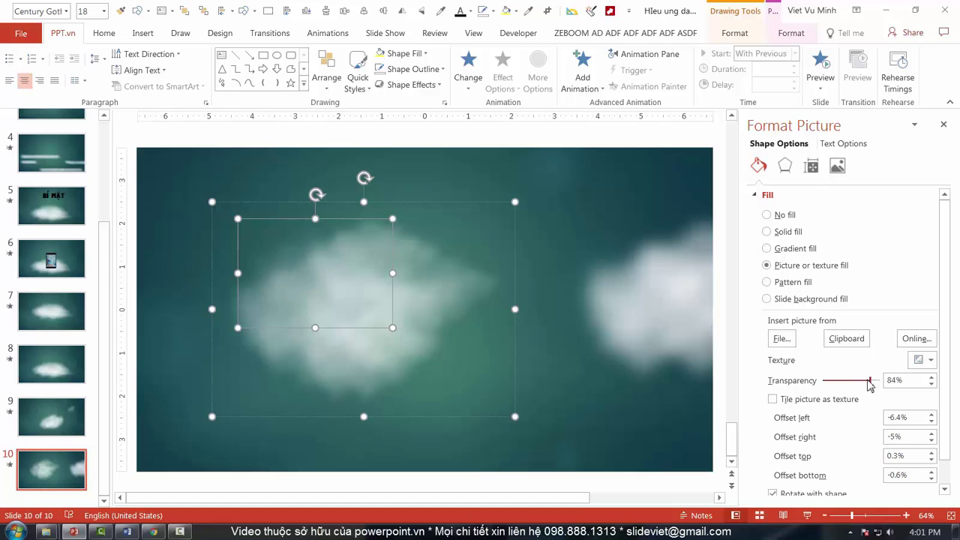
# Delete the right cloud and move the remaining cloud toward the slide centre
pyautogui.click(578, 424)
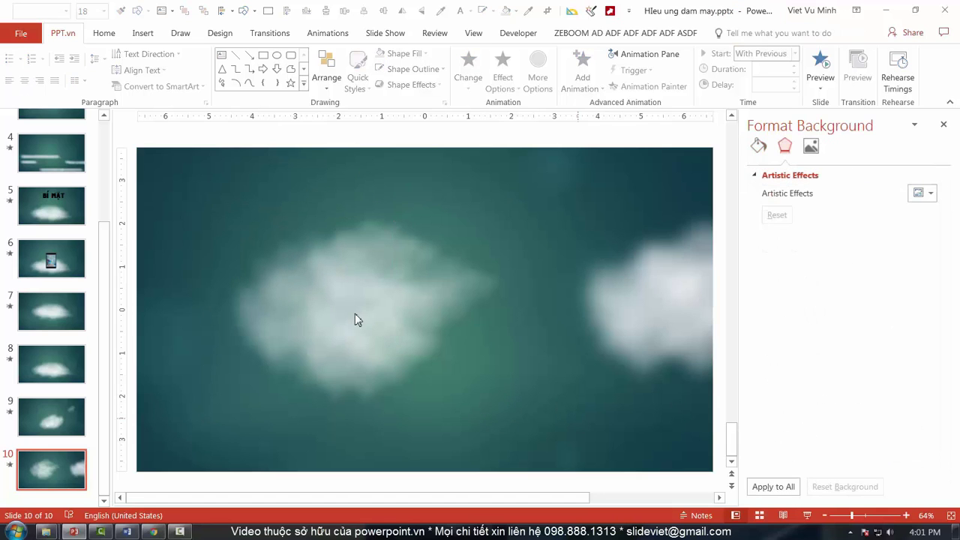
pyautogui.click(386, 330)
pyautogui.scroll(-2, 386, 332)
pyautogui.moveTo(366, 403); pyautogui.dragTo(317, 354)
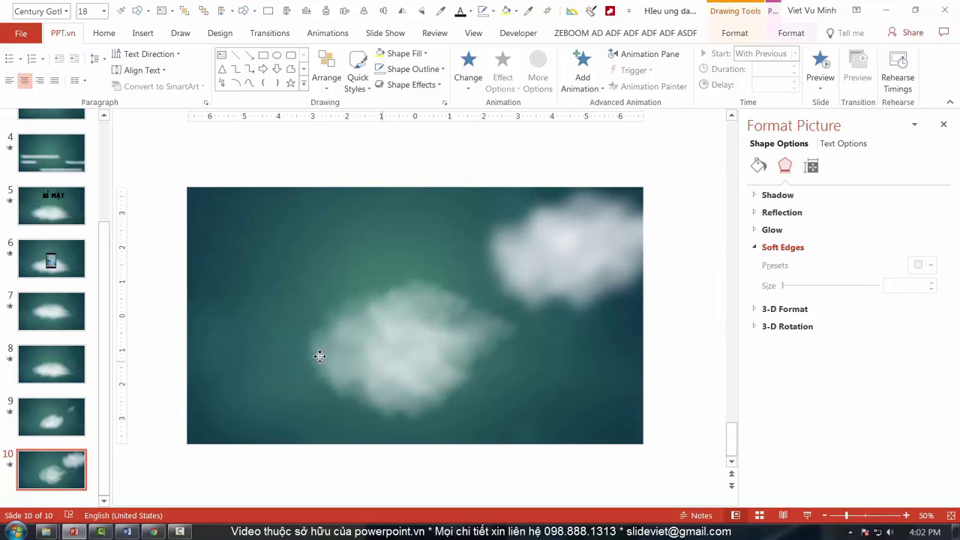
pyautogui.moveTo(578, 240)
pyautogui.mouseDown()
pyautogui.moveTo(568, 329)
pyautogui.moveTo(553, 339)
pyautogui.mouseUp()
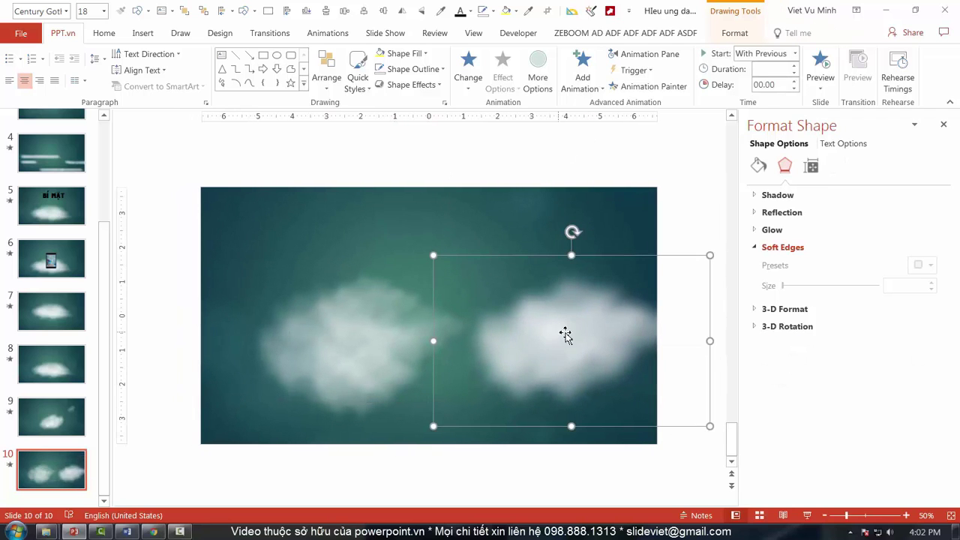
pyautogui.press('Delete')
pyautogui.click(347, 374)
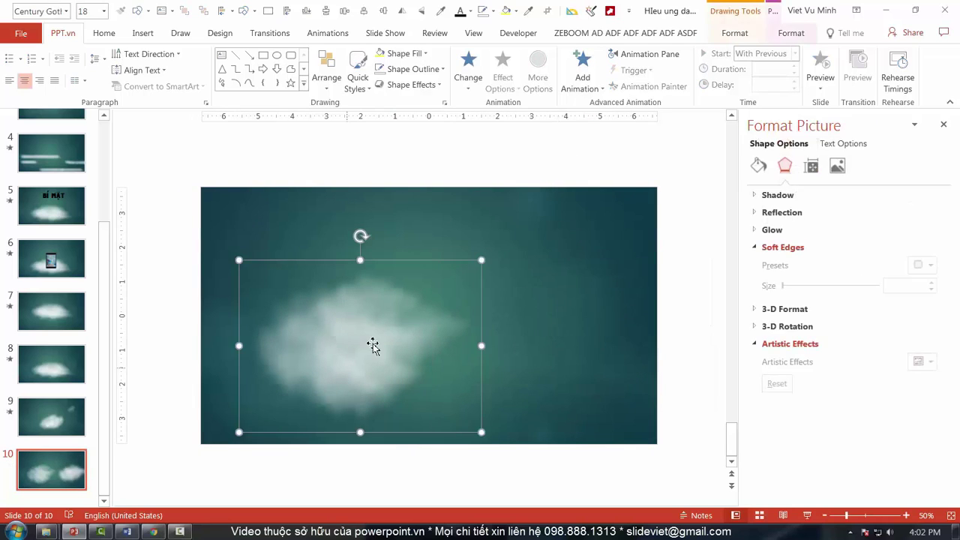
pyautogui.moveTo(373, 345); pyautogui.dragTo(417, 339)
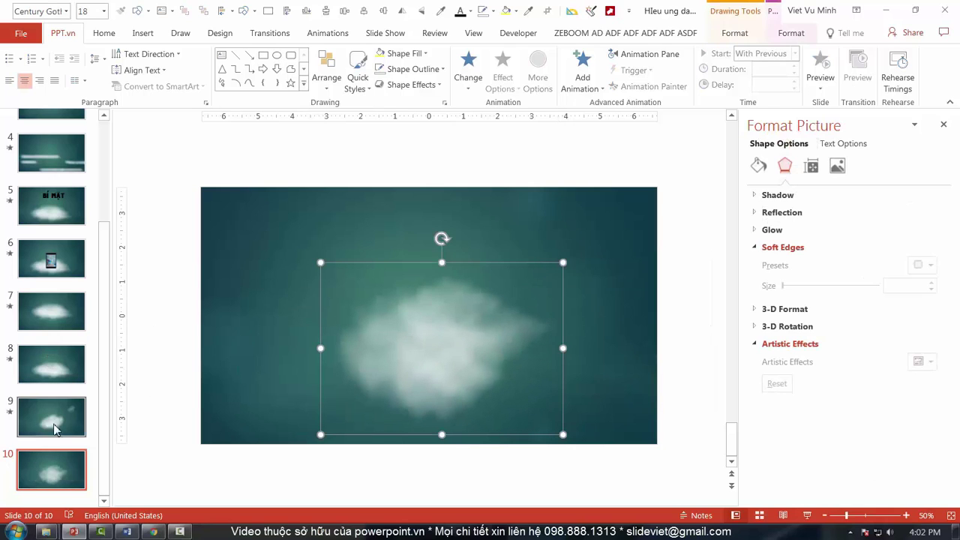
# Check the cloud picture behind the tablet on slide 6, then return to slide 10
pyautogui.click(51, 259)
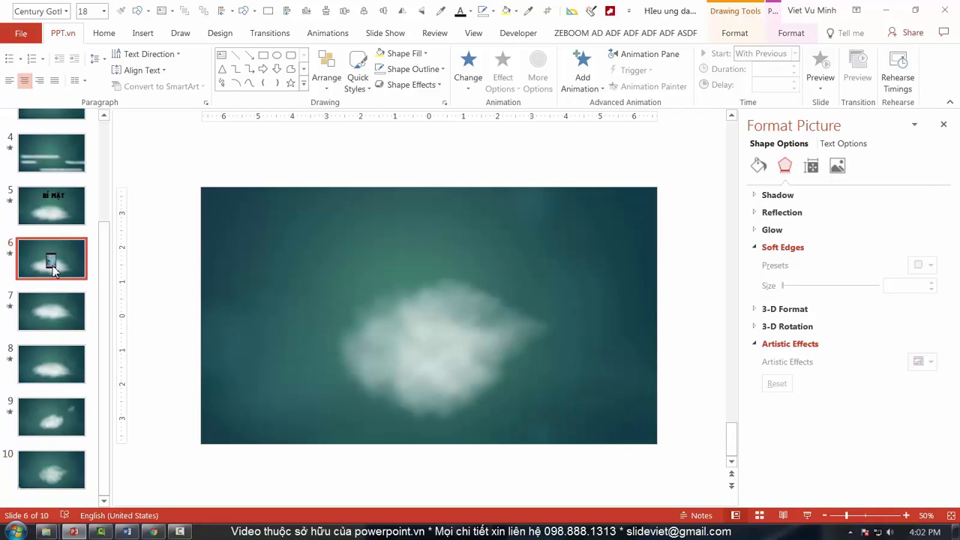
pyautogui.click(462, 328)
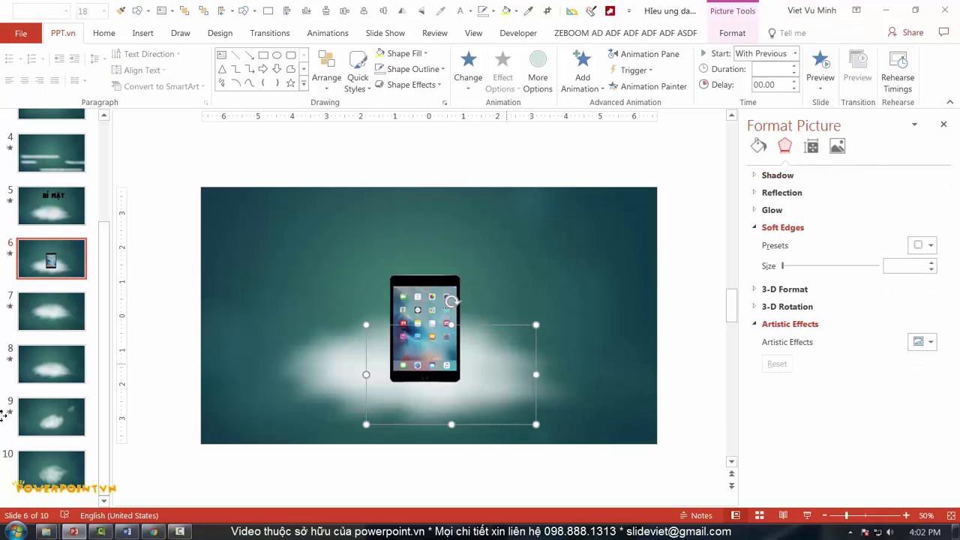
pyautogui.click(56, 472)
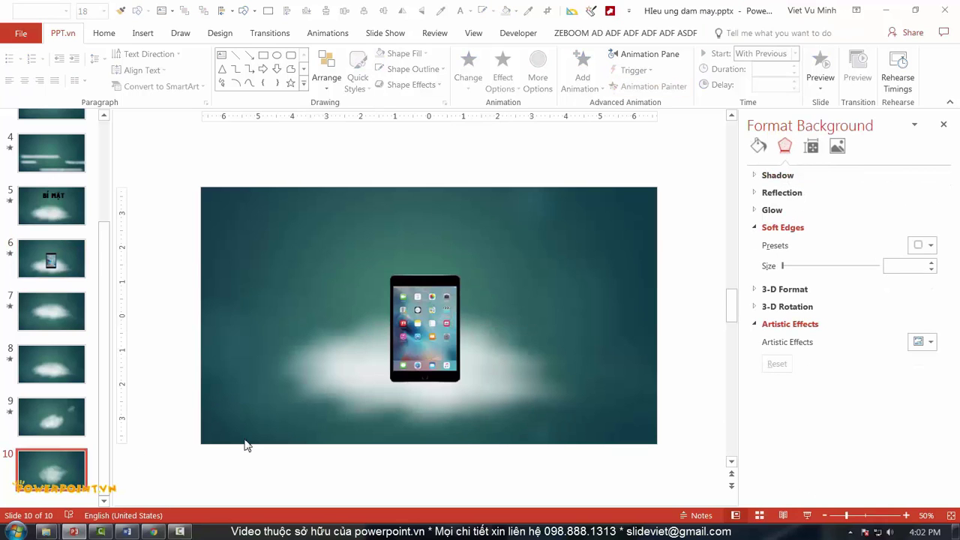
pyautogui.click(456, 364)
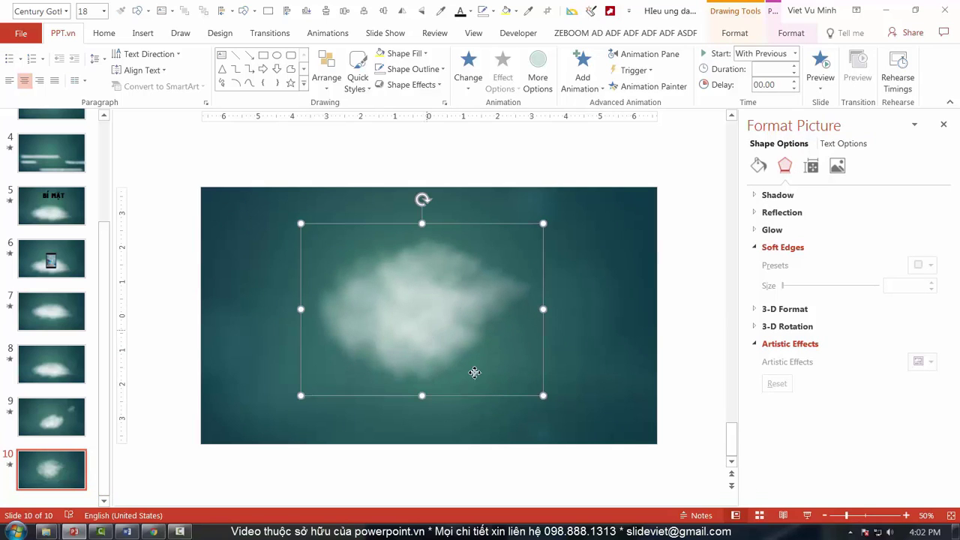
# Spread three cloud layers apart so the cluster stretches across most of the slide
pyautogui.moveTo(475, 373); pyautogui.dragTo(472, 422)
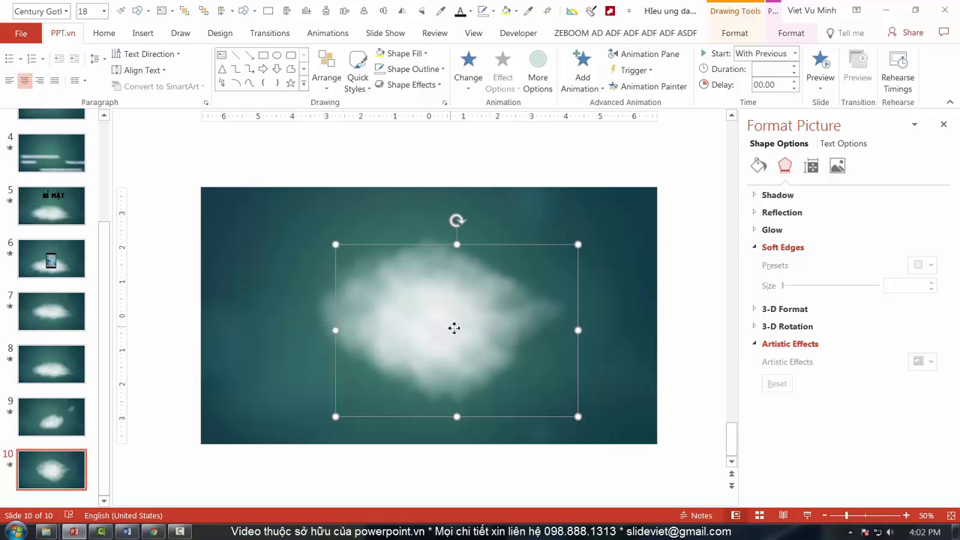
pyautogui.moveTo(454, 327)
pyautogui.mouseDown()
pyautogui.moveTo(488, 325)
pyautogui.moveTo(426, 363)
pyautogui.moveTo(508, 376)
pyautogui.moveTo(315, 338)
pyautogui.mouseUp()
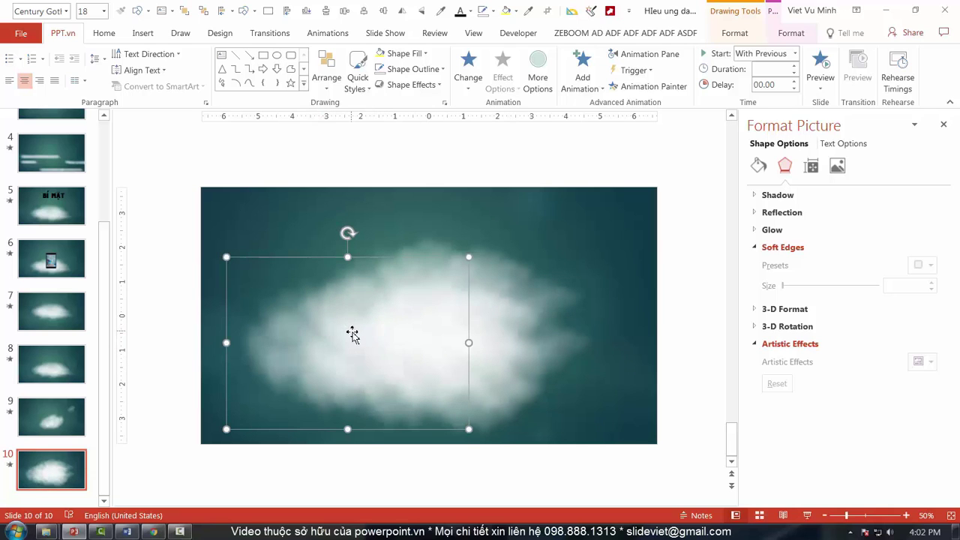
pyautogui.moveTo(352, 334); pyautogui.dragTo(539, 331)
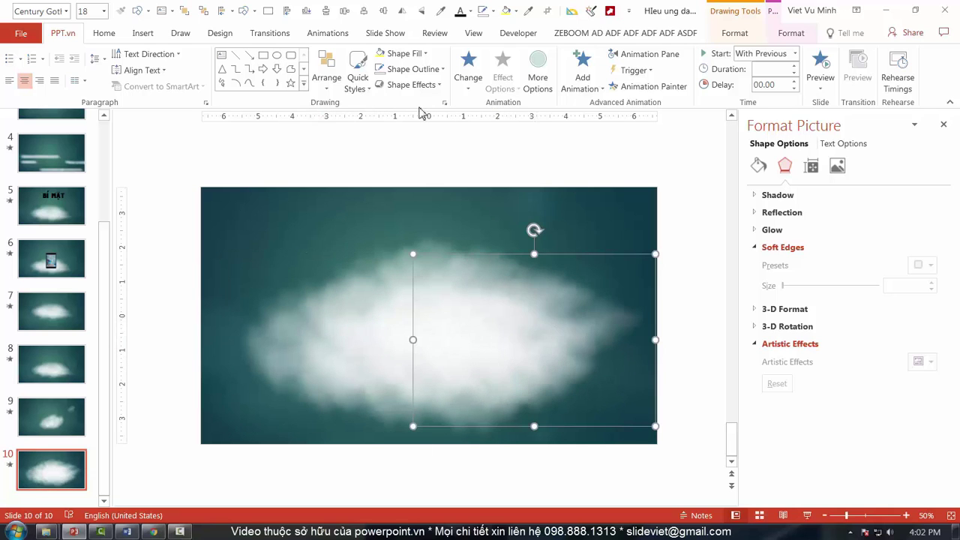
pyautogui.click(367, 228)
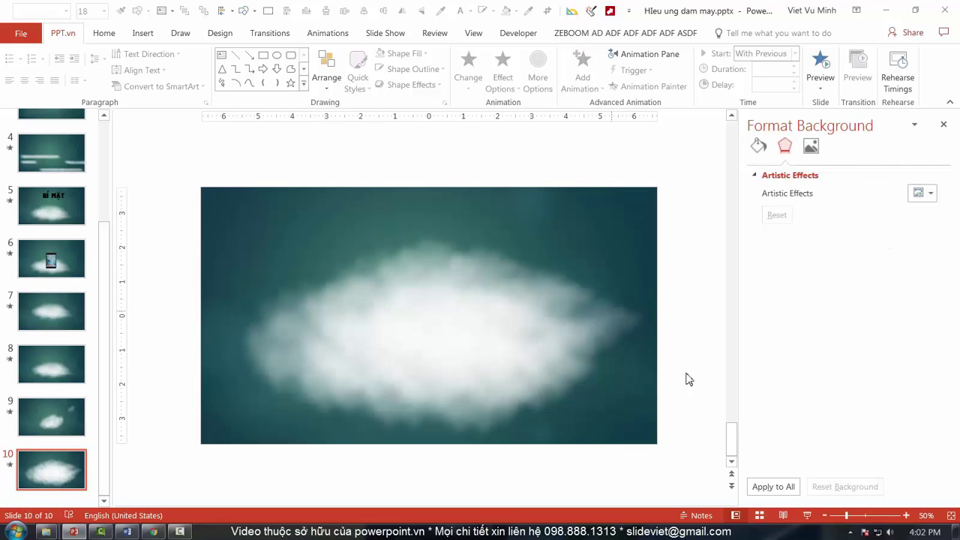
pyautogui.click(808, 515)
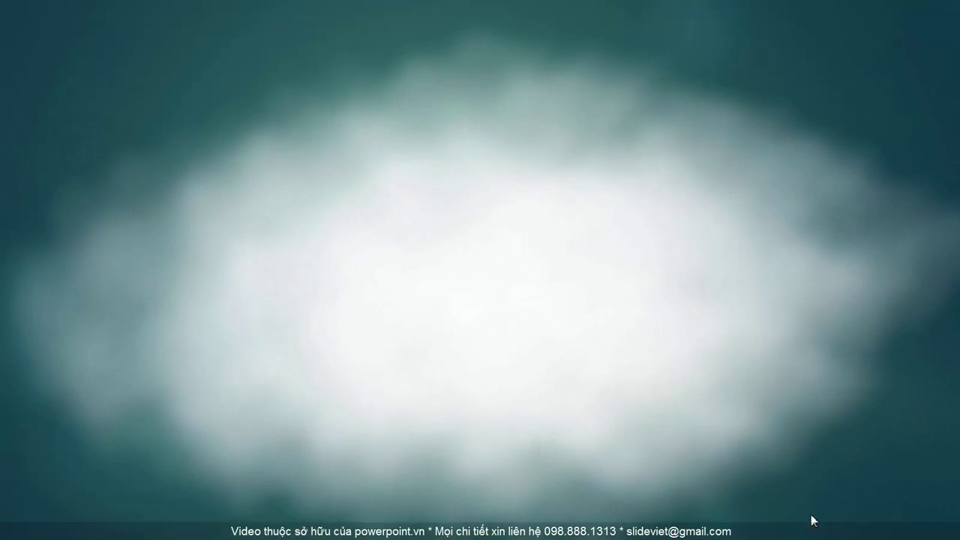
pyautogui.press('Escape')
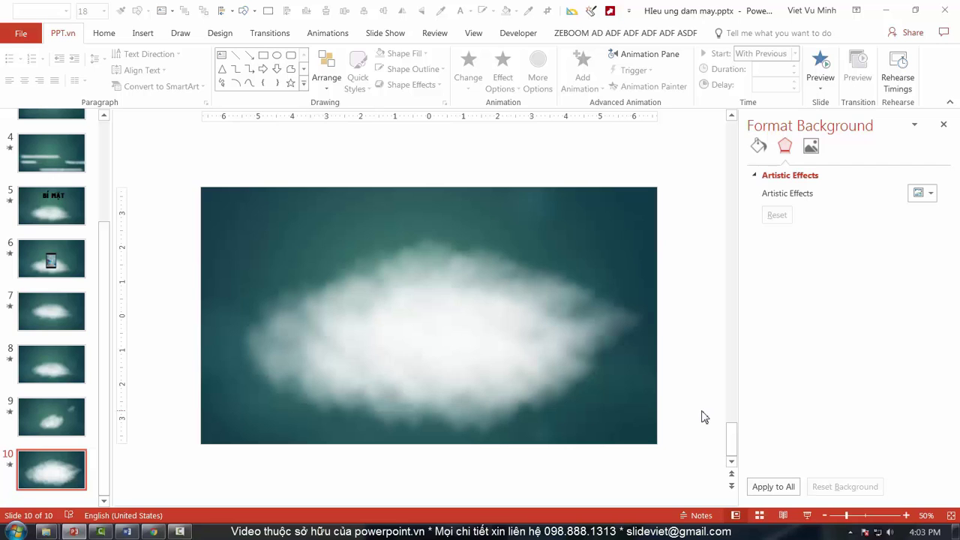
pyautogui.click(388, 307)
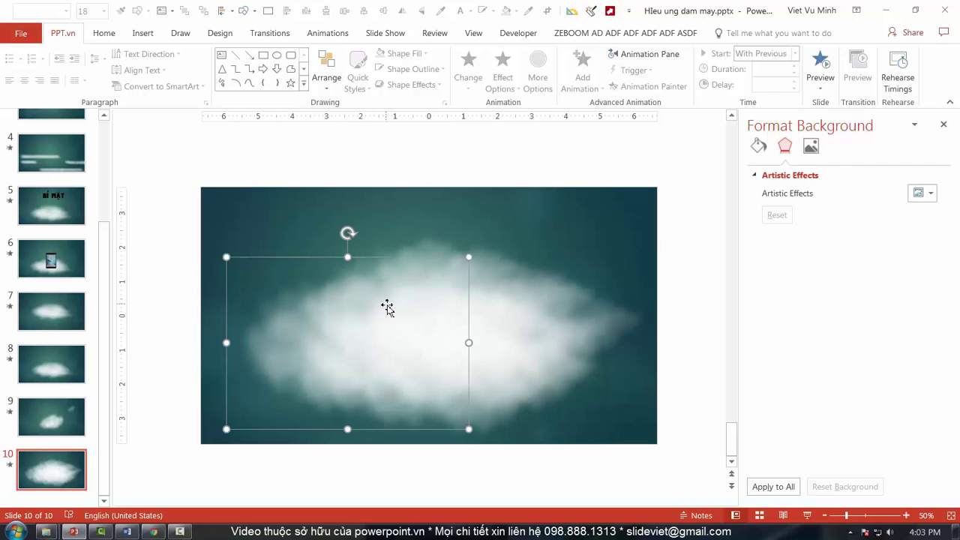
pyautogui.moveTo(388, 307); pyautogui.dragTo(499, 341)
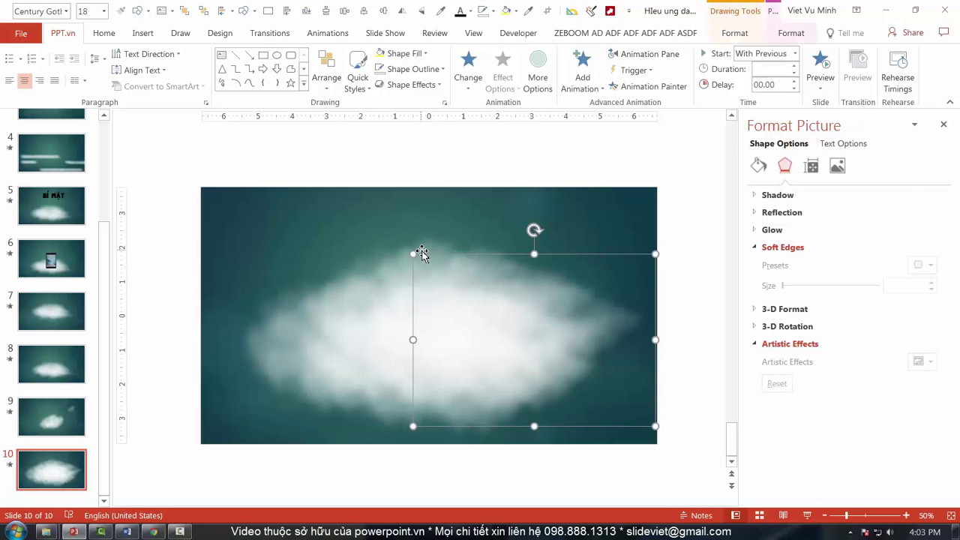